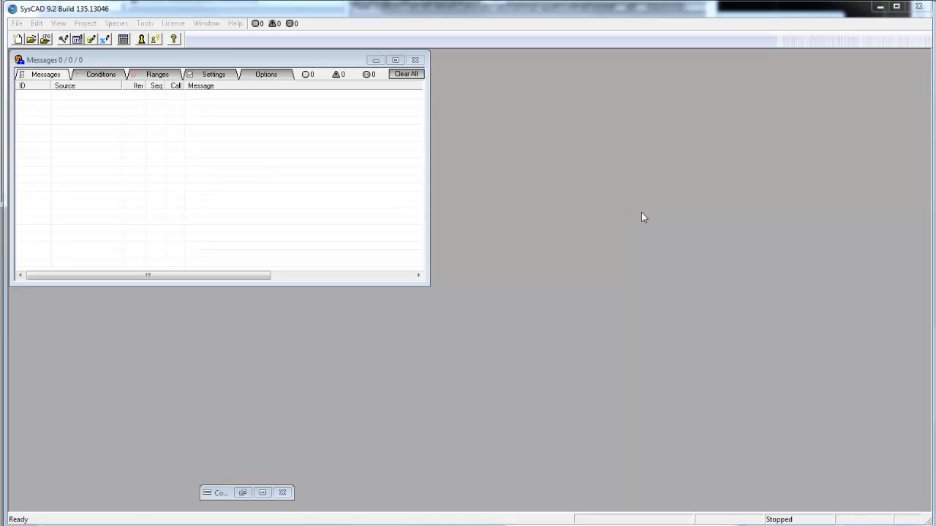
- Add the NaturalGasCompressor.cfg configuration from the SysCAD Projects\Samuel Engineering\CfgFiles folder to the project configurations
click(37, 24)
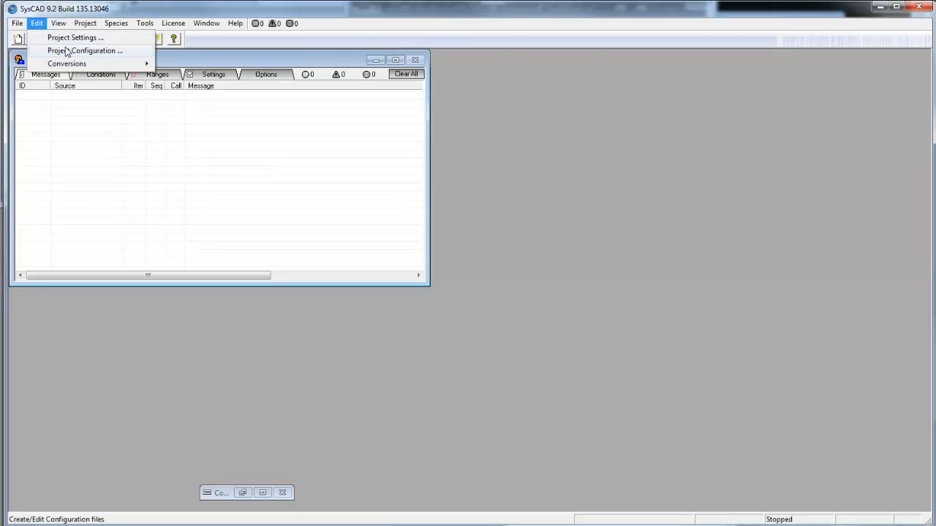
click(70, 52)
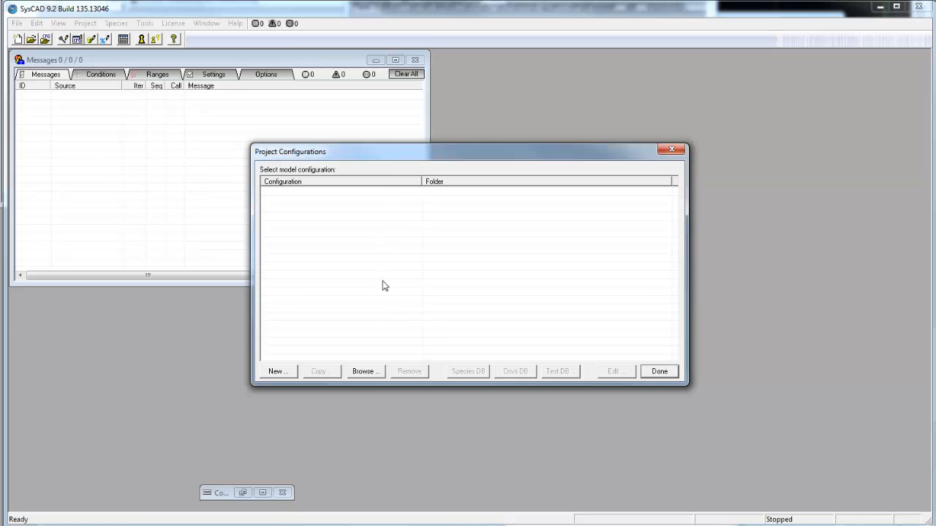
click(364, 372)
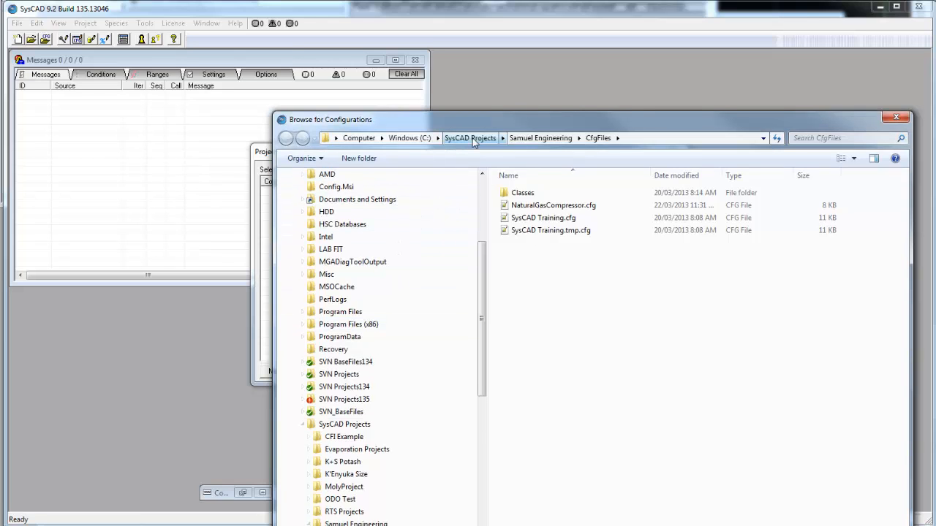
click(469, 138)
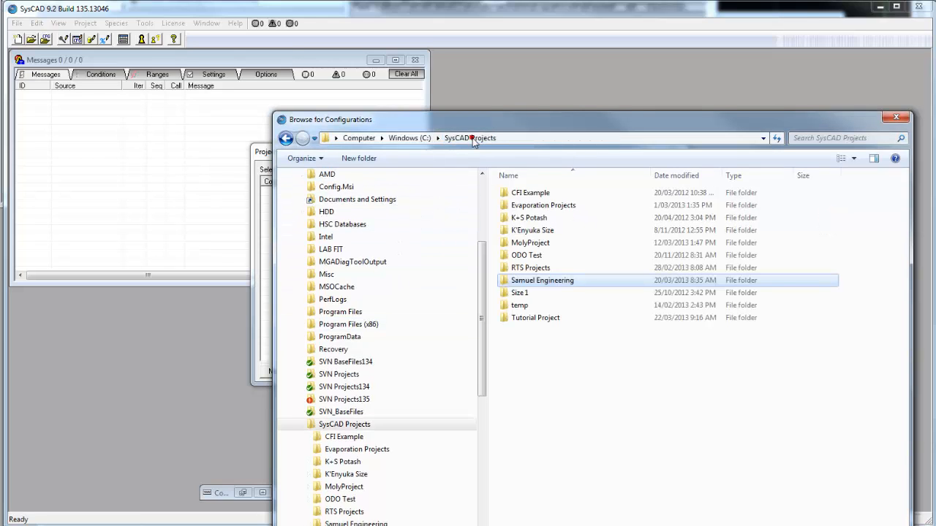
double_click(544, 284)
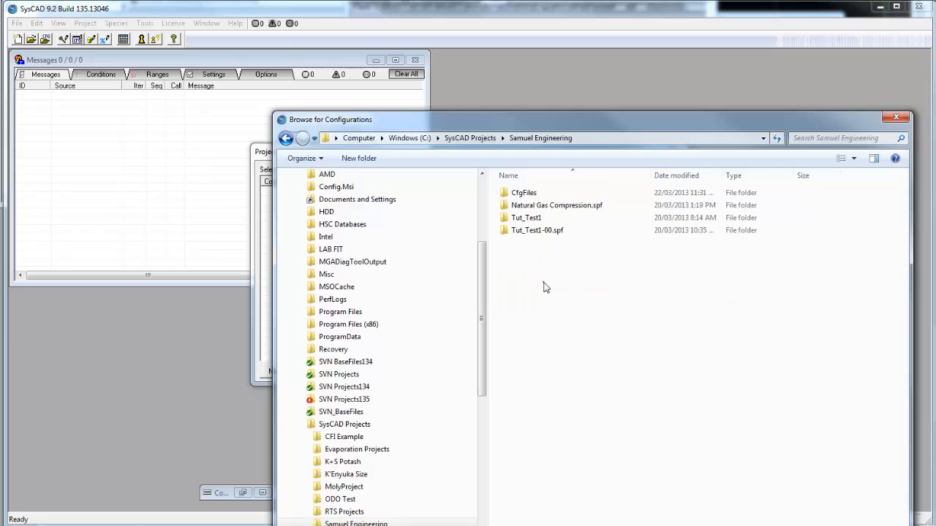
double_click(525, 193)
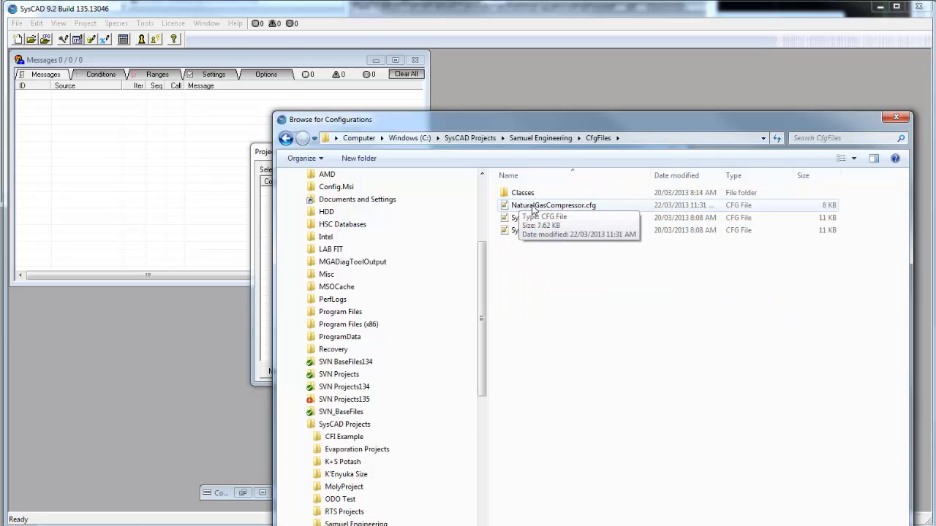
click(532, 207)
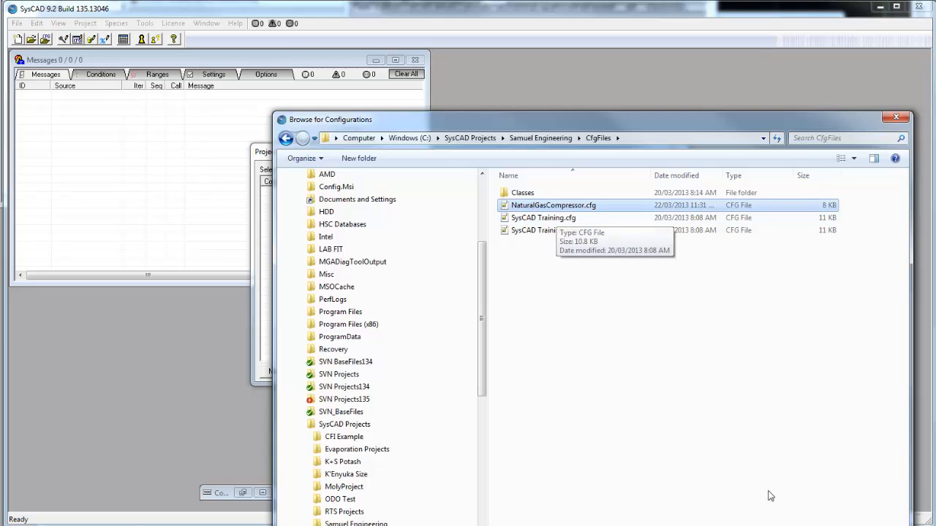
key(Return)
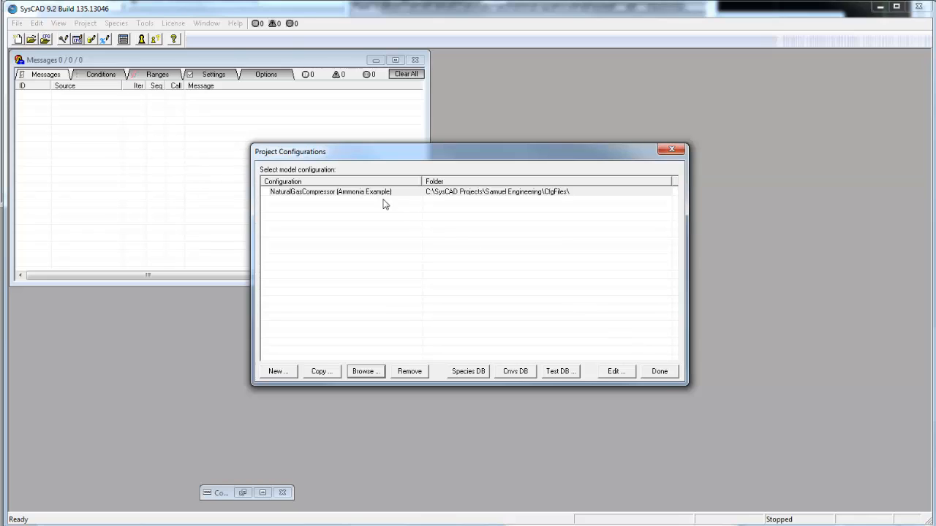
- Open the species database of the NaturalGasCompressor configuration and load the HSC database Maindb6.HSC for importing species
click(377, 193)
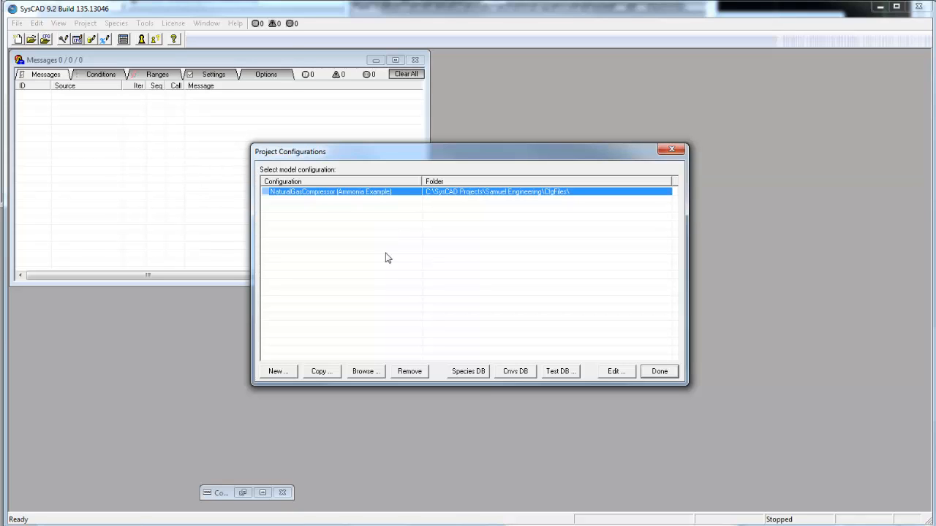
click(468, 372)
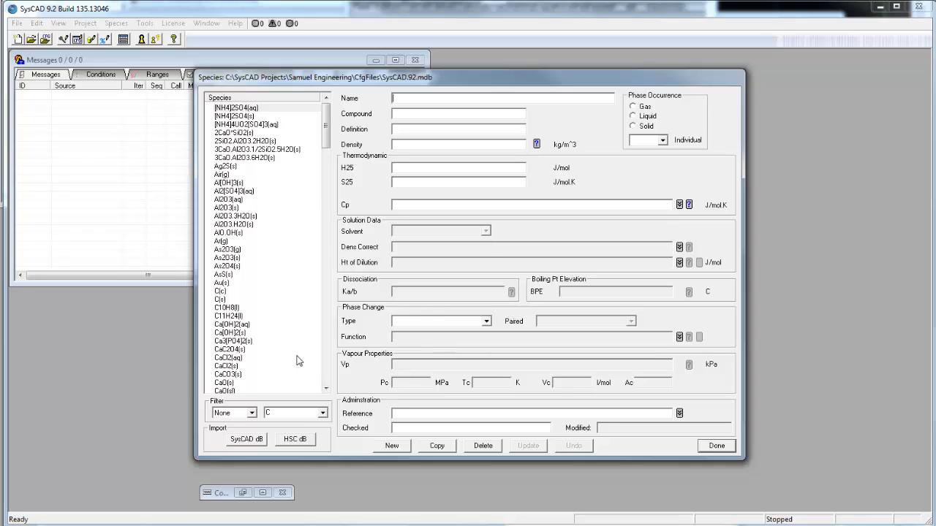
click(296, 439)
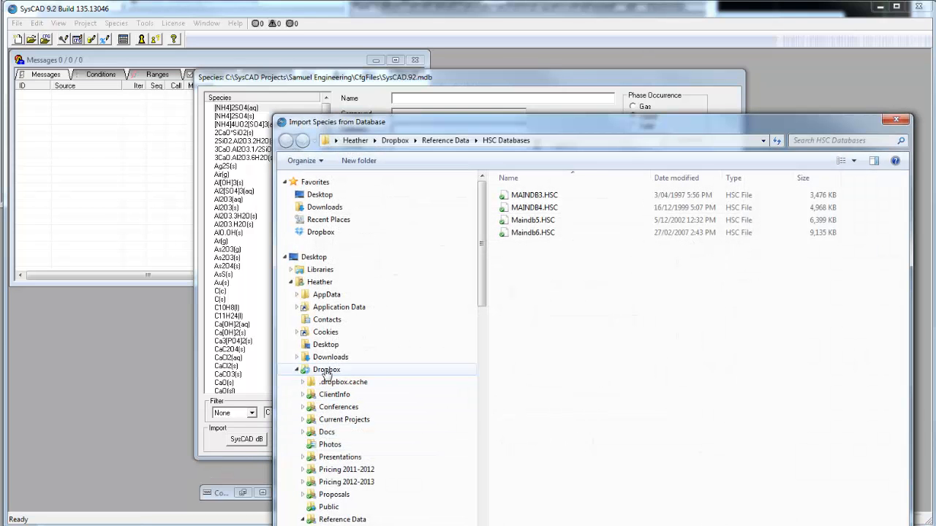
drag(494, 126, 437, 35)
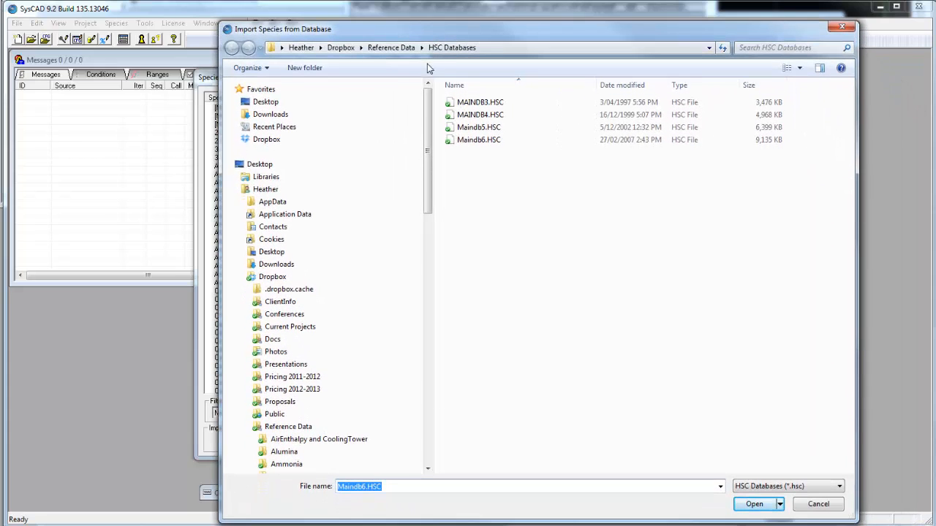
click(484, 143)
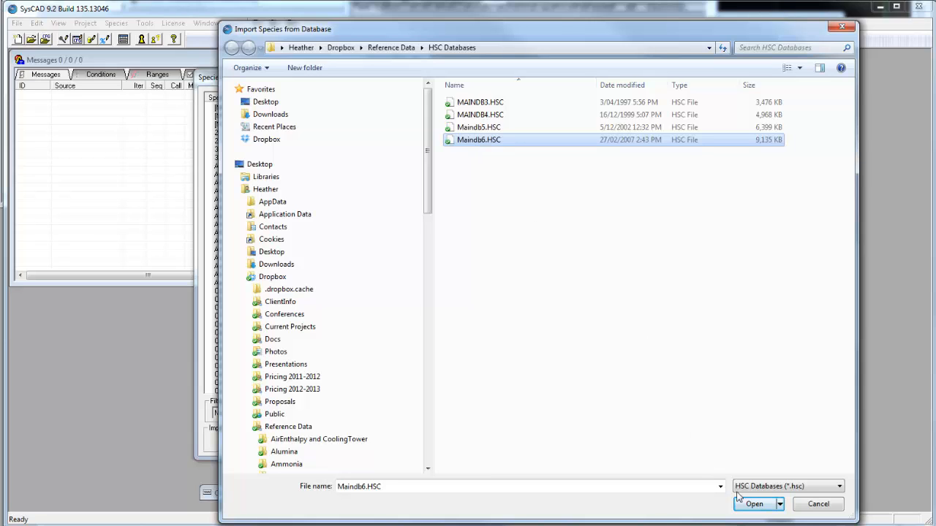
click(755, 506)
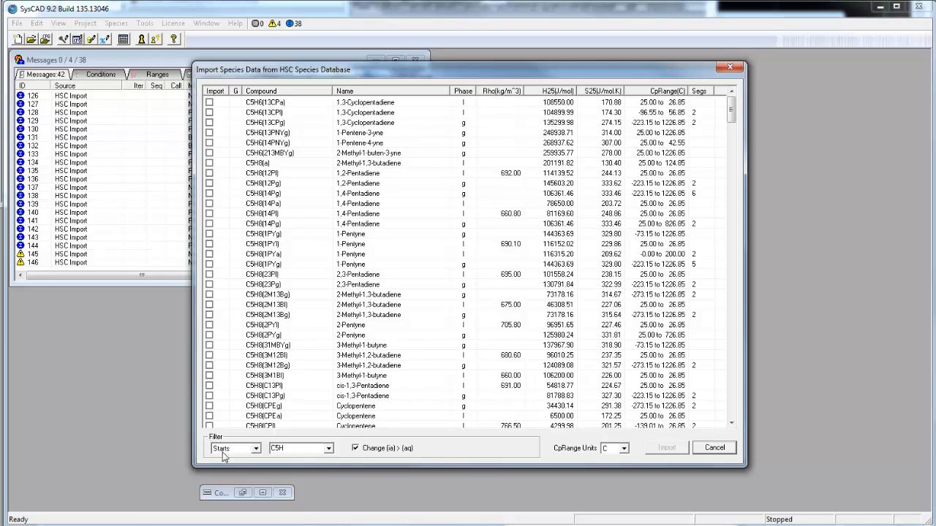
- Filter the HSC species by C2H6 and mark gaseous ethane, C2H6(g), for import
click(276, 449)
text(C2H)
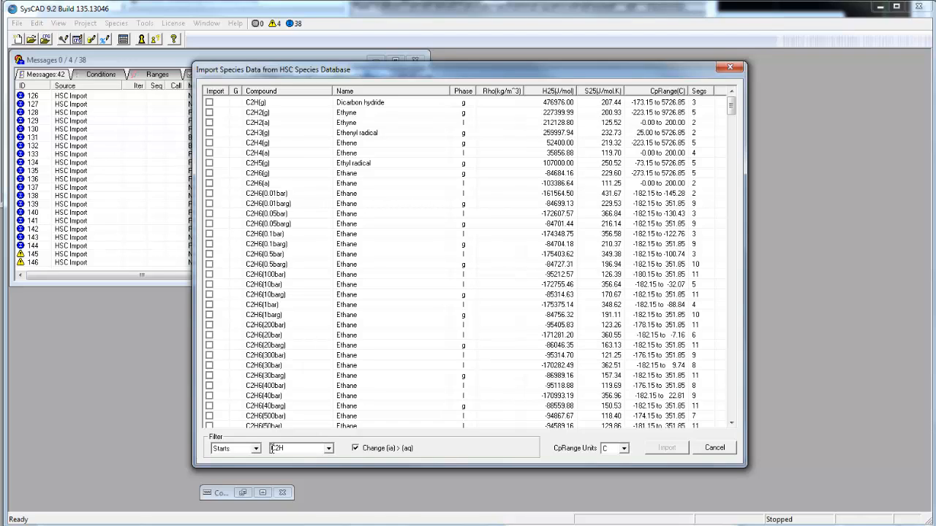
text(6)
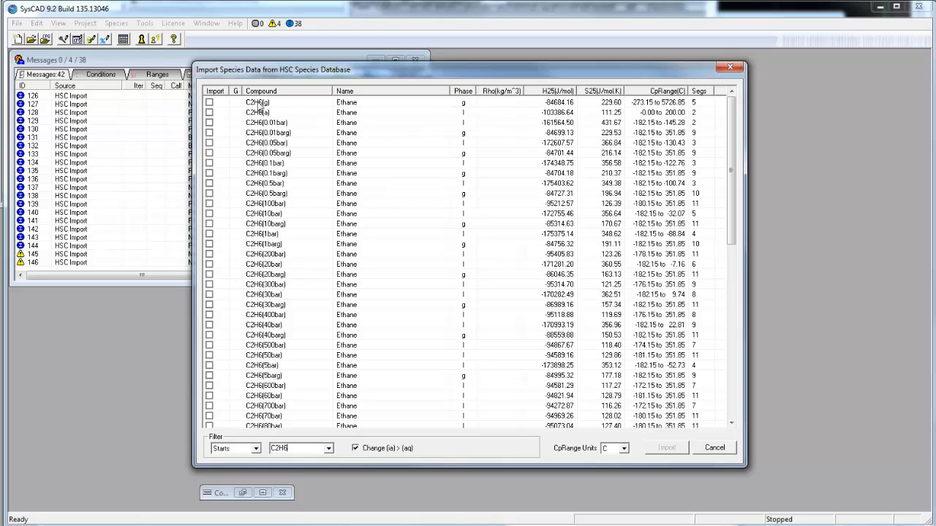
click(209, 103)
- Filter the HSC species by C3H8 and mark the propane gas C3H8(1barg) for import
double_click(277, 448)
text(C3H8)
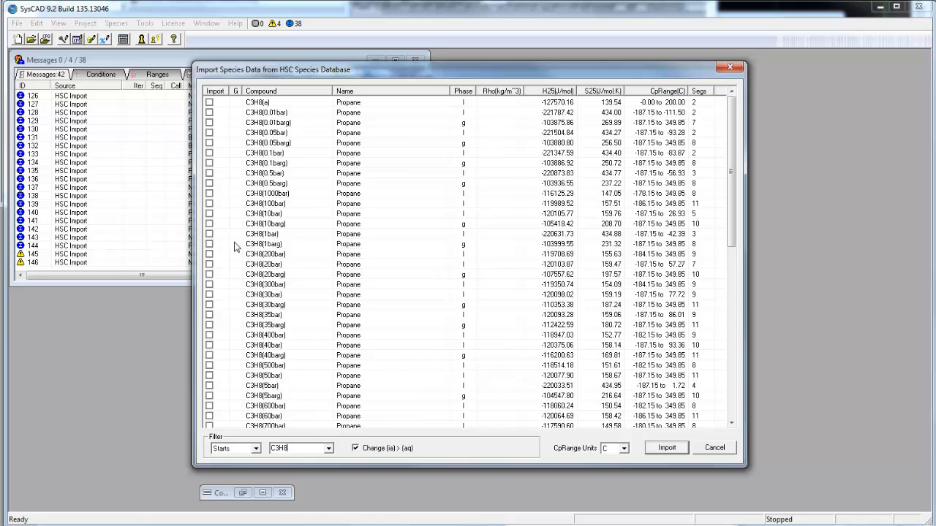
click(210, 244)
drag(731, 423, 732, 423)
drag(728, 252, 734, 191)
- Filter the HSC species by C4H10 and mark the butane gas C4H10(1barg) for import
drag(298, 448, 256, 448)
text(C4H)
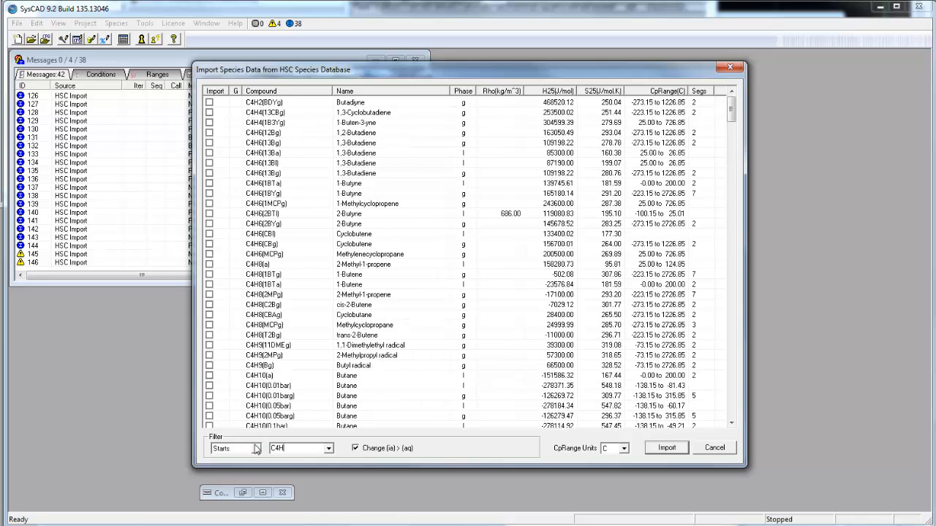
text(10)
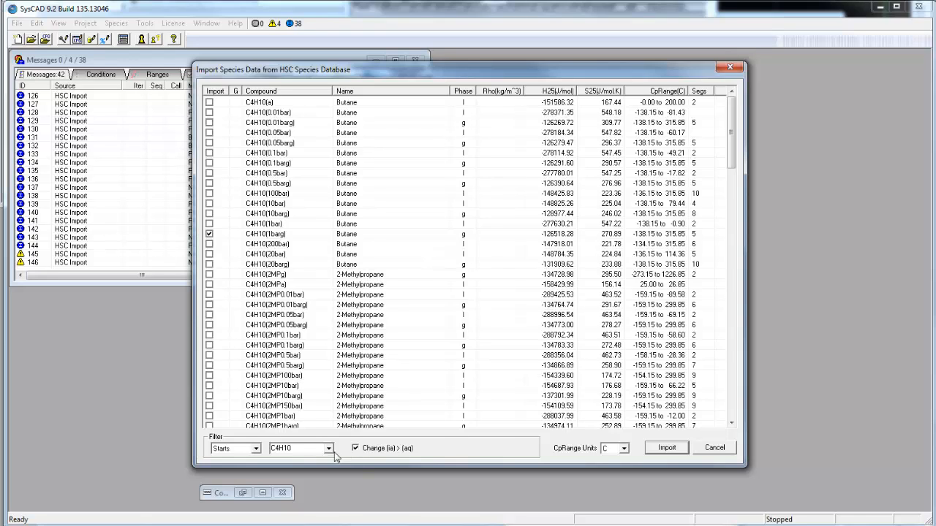
- Filter by C5H12, mark the pentane gas C5H12(PENg), and import all marked species into the SysCAD database
double_click(289, 449)
text(C5H12)
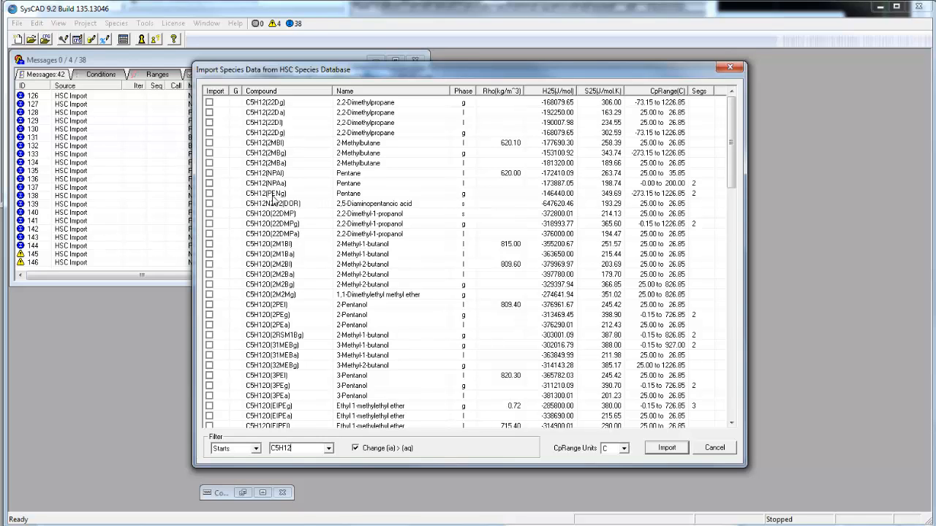
click(209, 193)
click(667, 448)
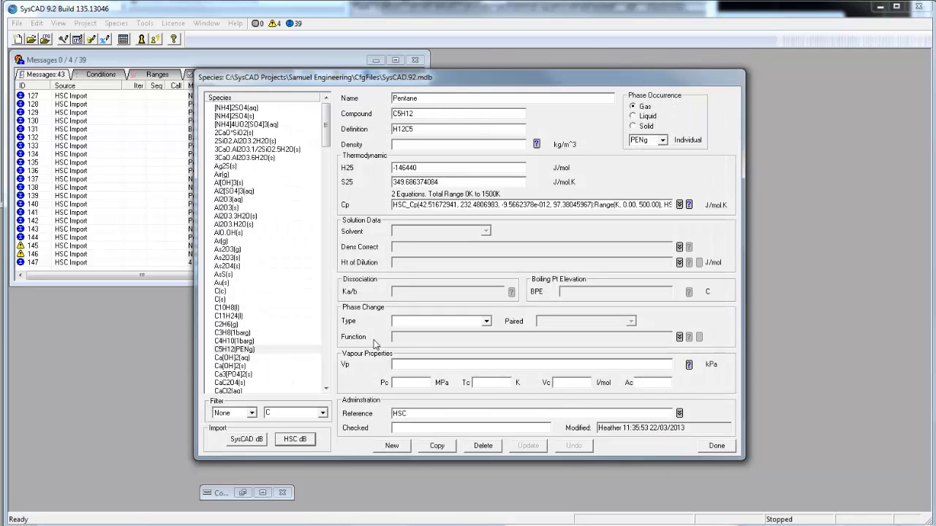
- Change the individual phase of the imported propane C3H8 to g and update its record
click(228, 324)
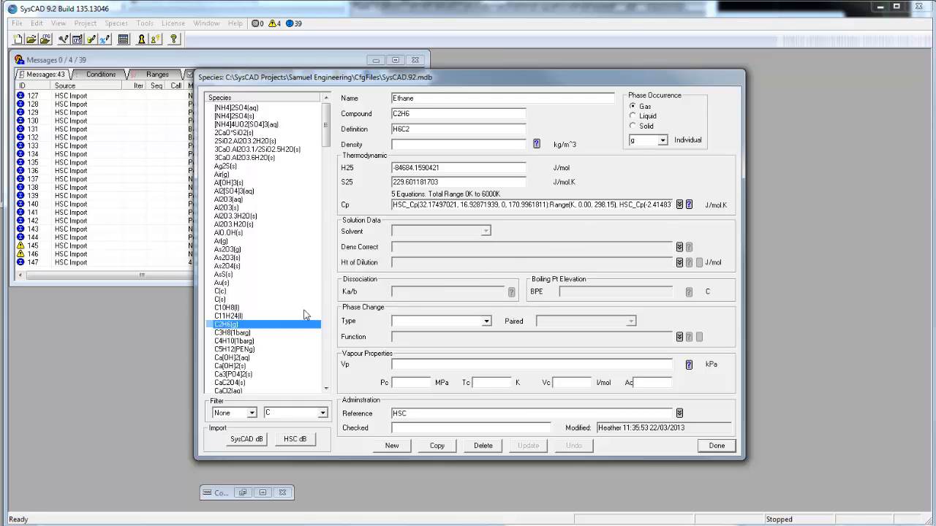
click(229, 333)
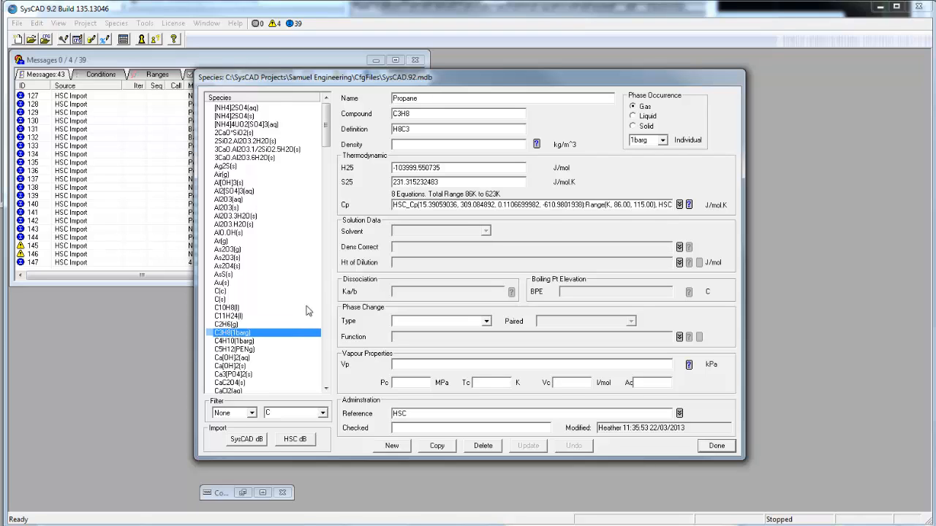
click(662, 140)
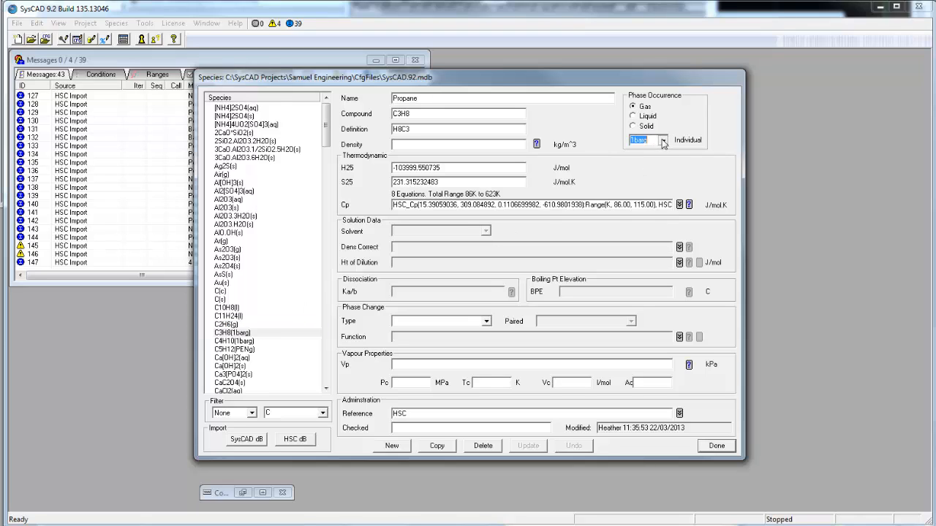
click(644, 153)
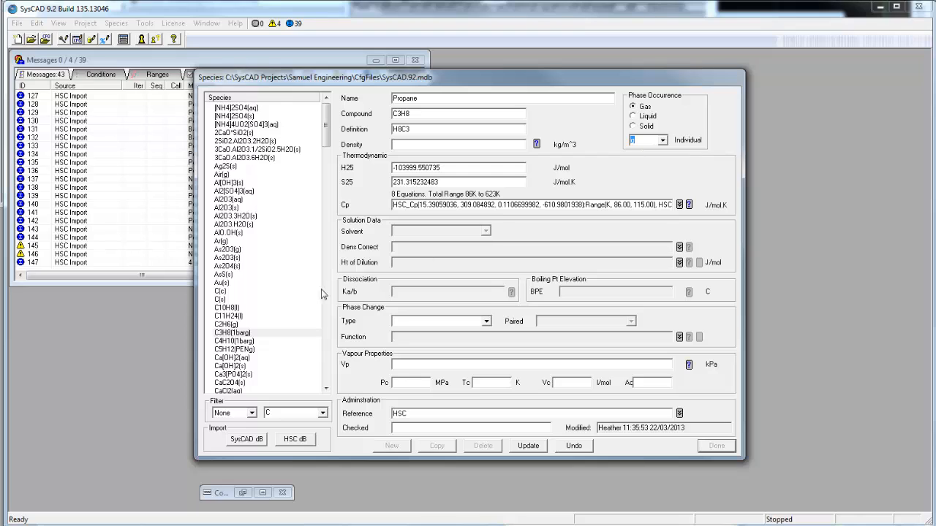
click(531, 449)
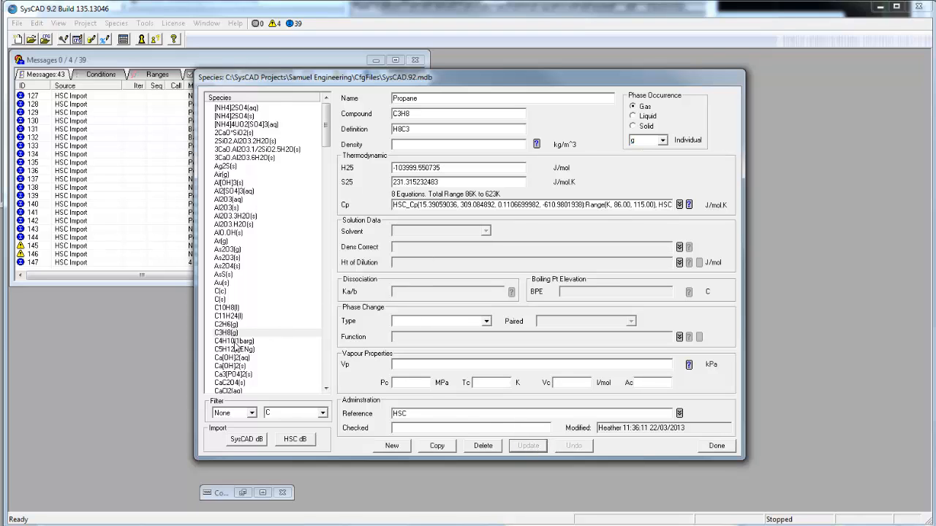
- Change the individual phase of the imported butane C4H10 to g and update its record
click(238, 342)
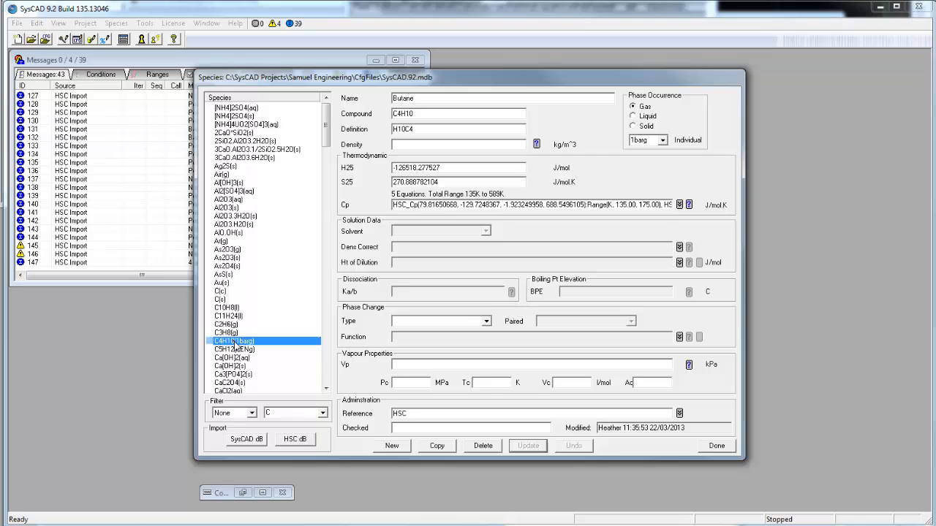
click(662, 139)
click(655, 151)
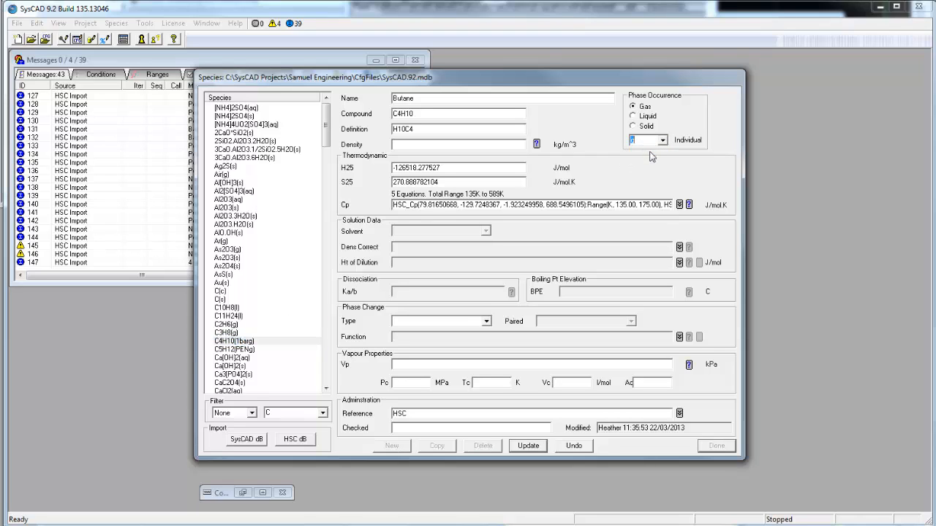
click(529, 446)
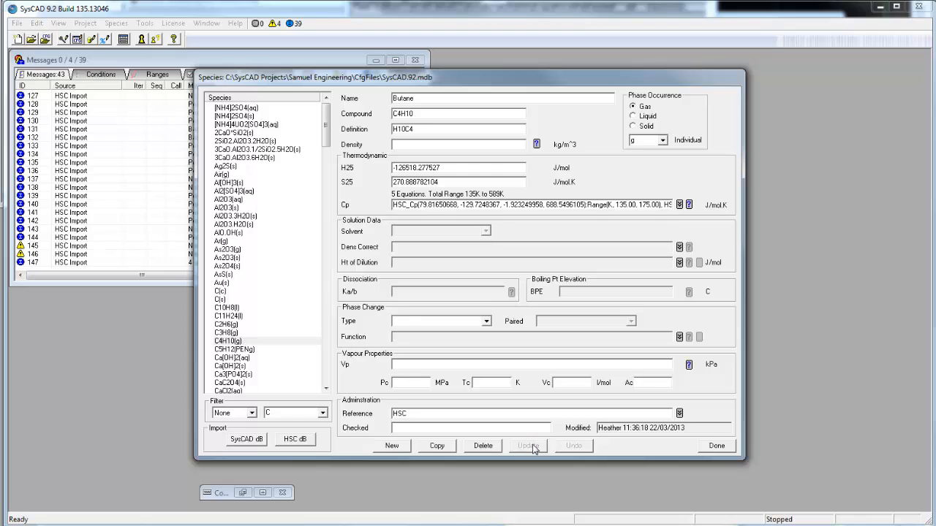
- Change the individual phase of the imported pentane C5H12 to g and update its record
click(238, 358)
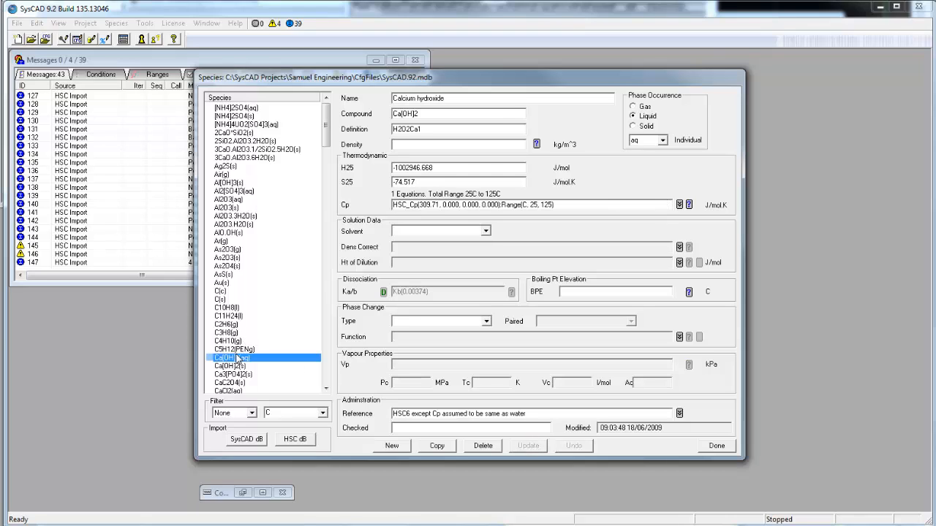
click(236, 352)
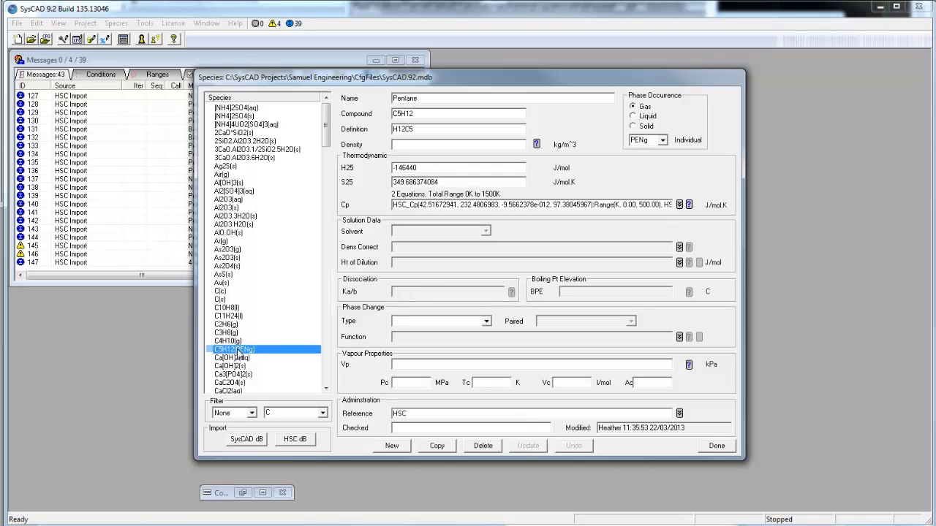
click(663, 140)
click(638, 156)
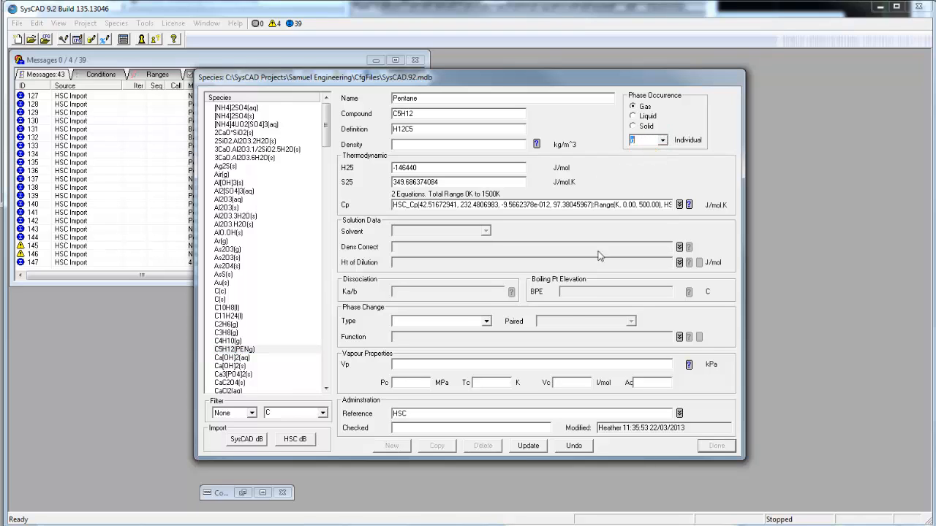
click(523, 449)
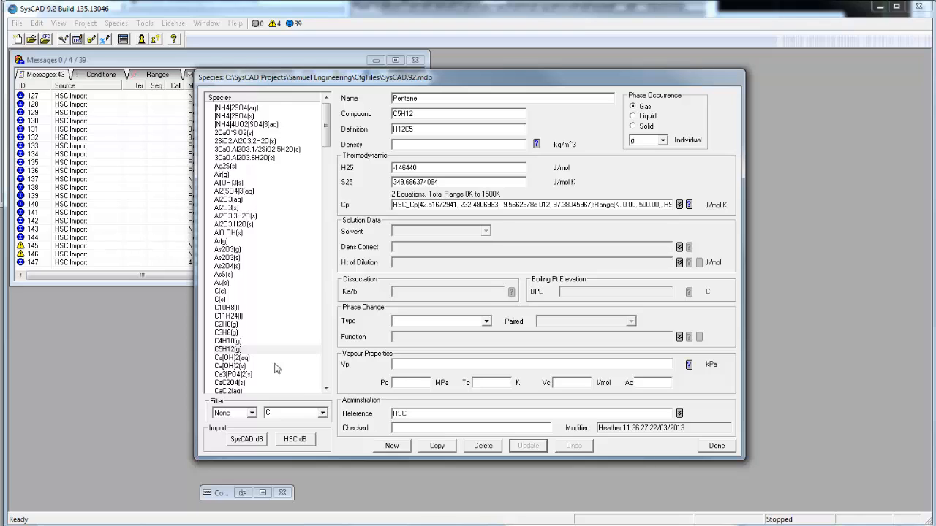
- Review the propane C3H8(g) record's density and vapour property fields, and close the species database
click(228, 333)
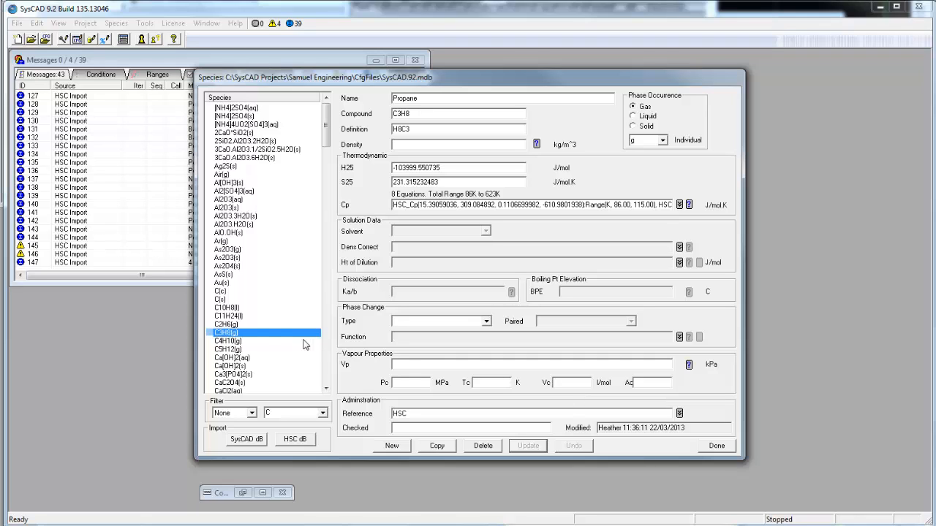
click(401, 367)
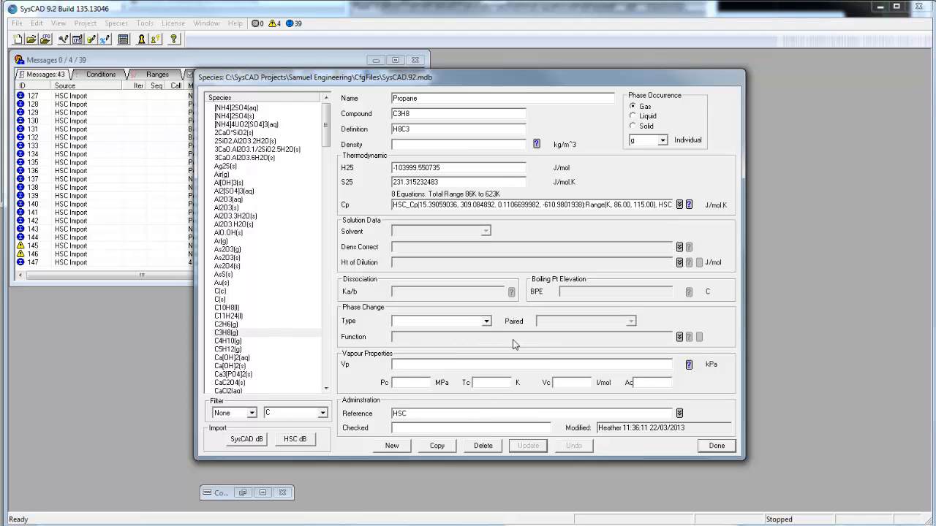
click(716, 446)
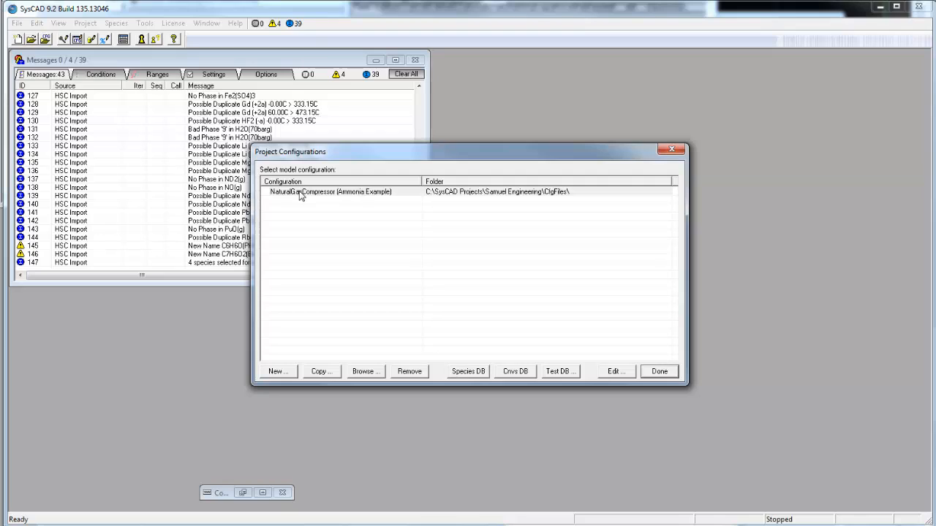
- Open the species selection of the NaturalGasCompressor configuration and limit the available species to Vapours Only
click(299, 193)
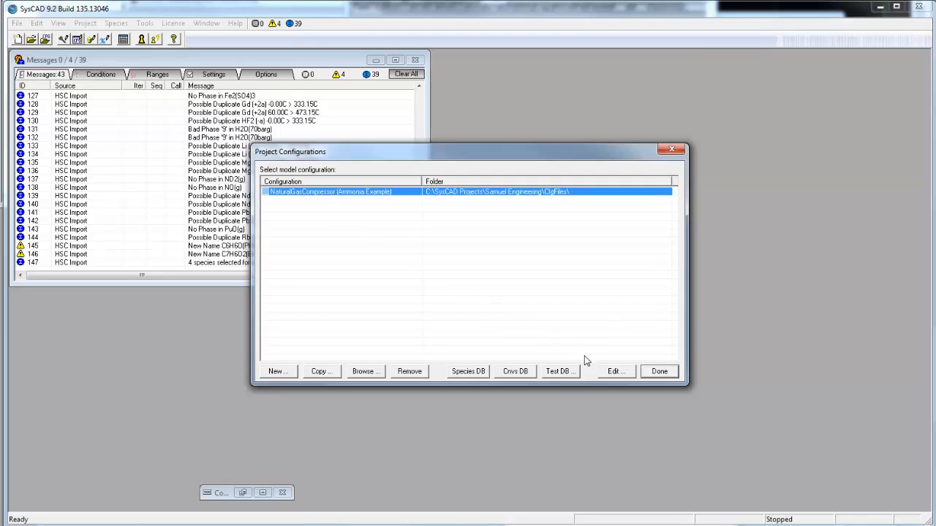
click(613, 371)
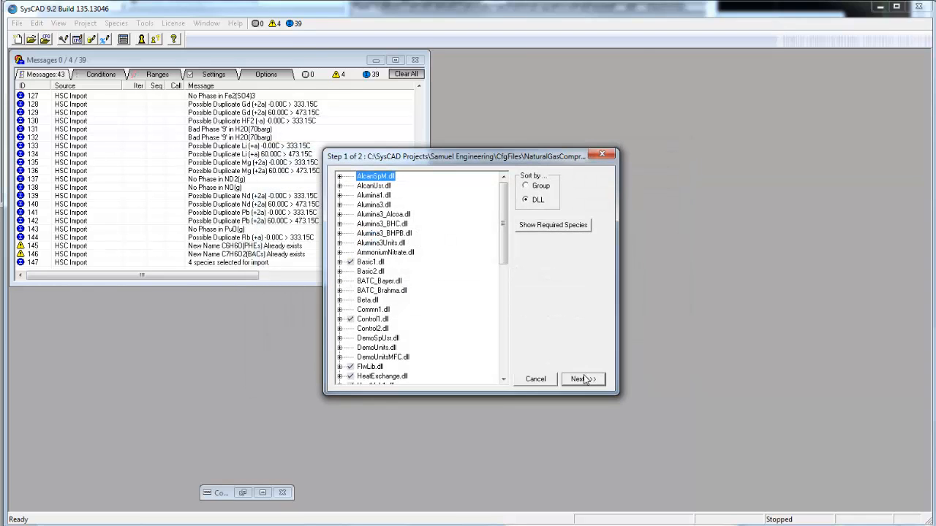
click(583, 380)
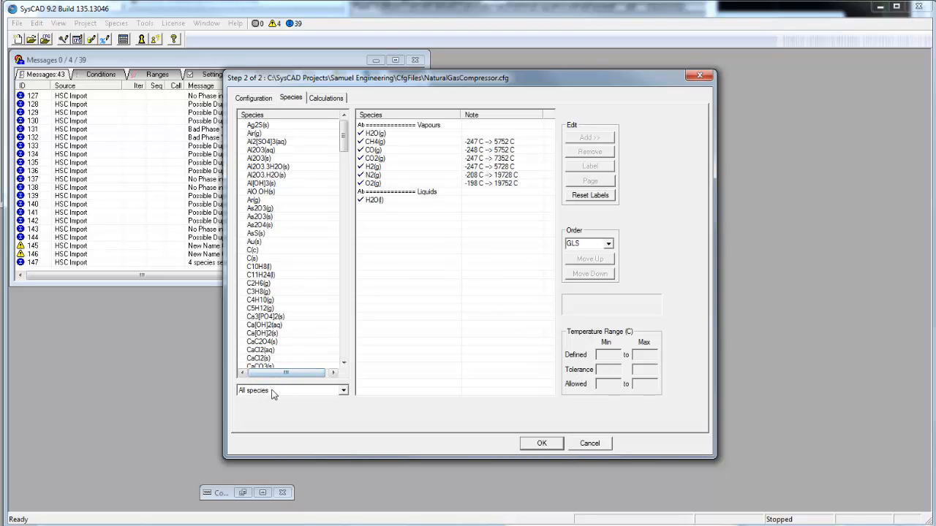
click(343, 390)
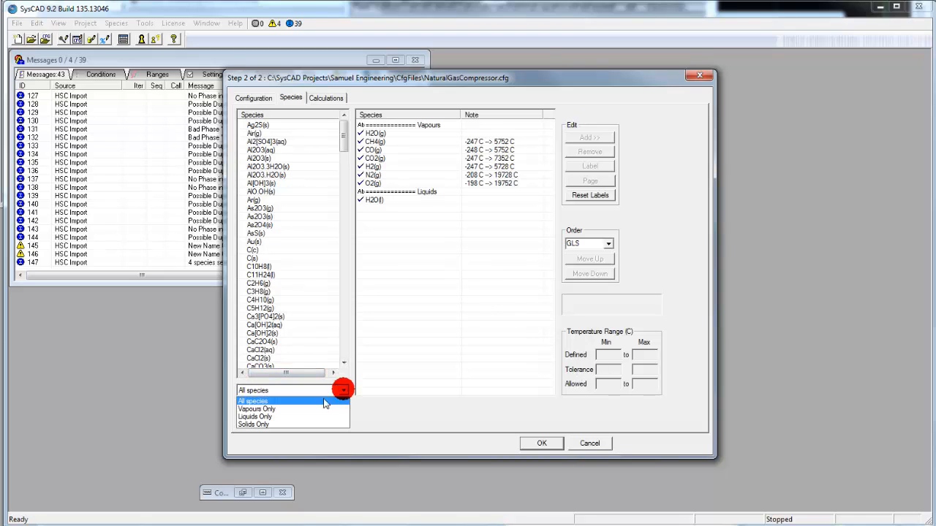
click(304, 409)
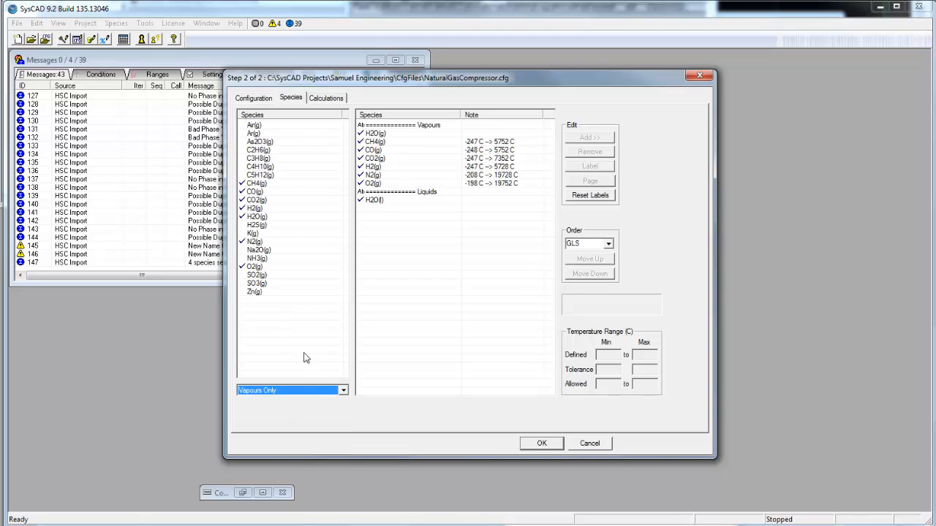
- Add C2H6(g), C3H8(g), C4H10(g) and C5H12(g) to the configuration's species and save the configuration
click(265, 151)
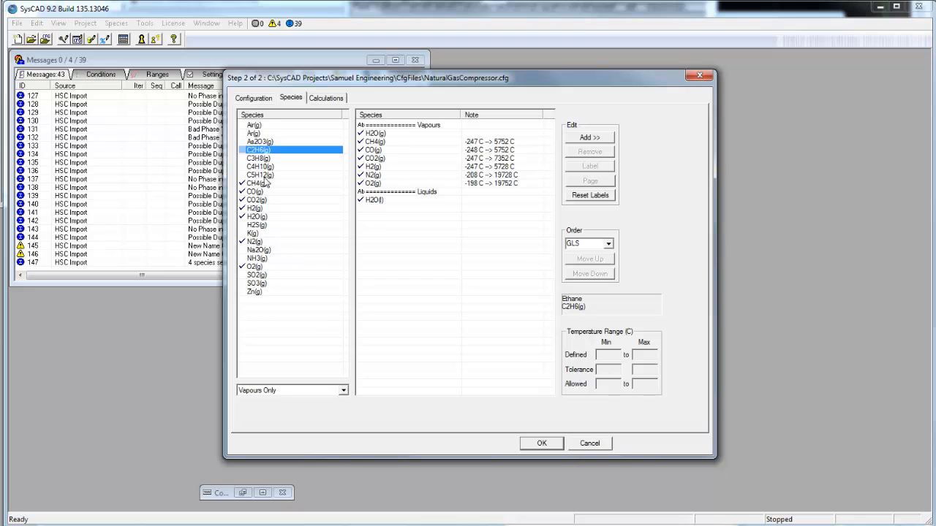
shift+click(266, 176)
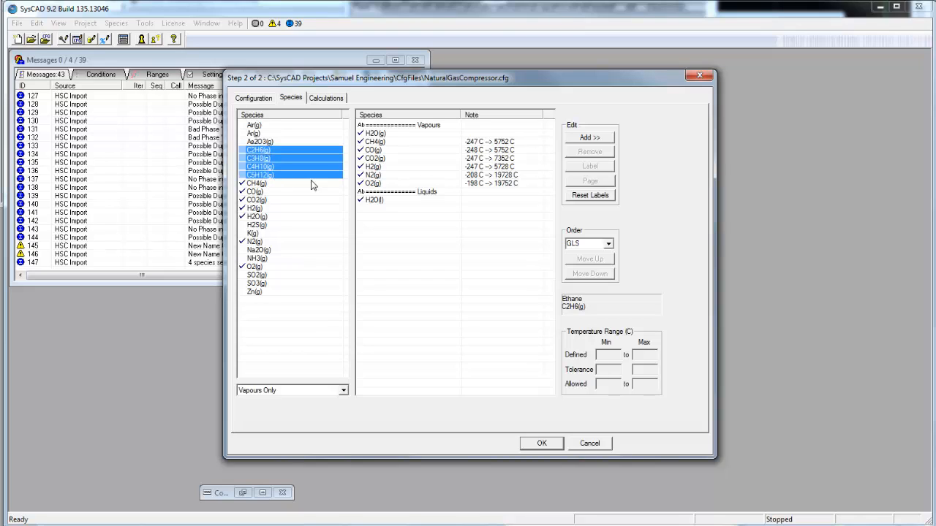
click(595, 139)
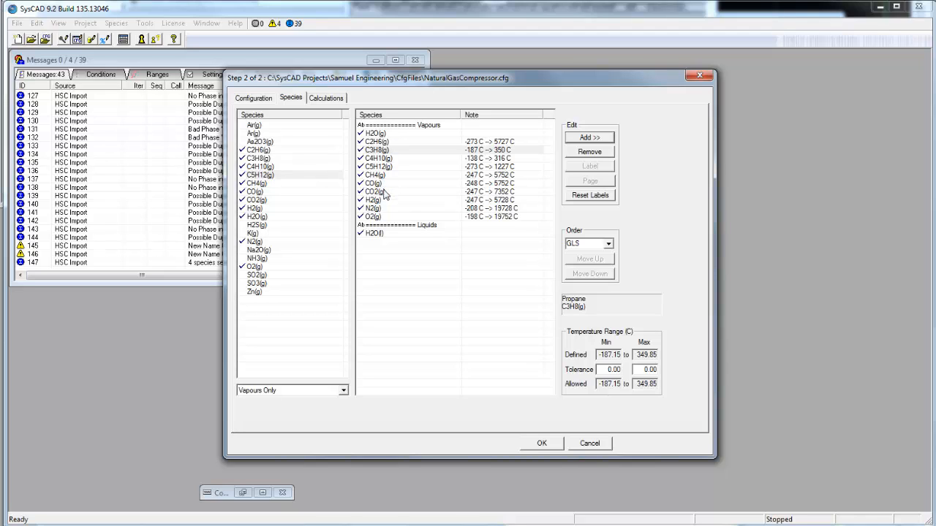
click(540, 446)
click(541, 444)
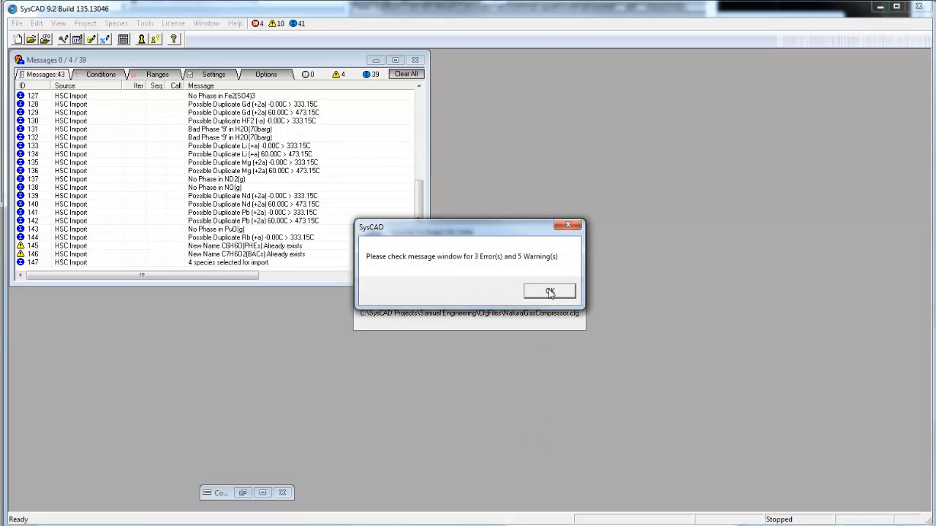
click(550, 292)
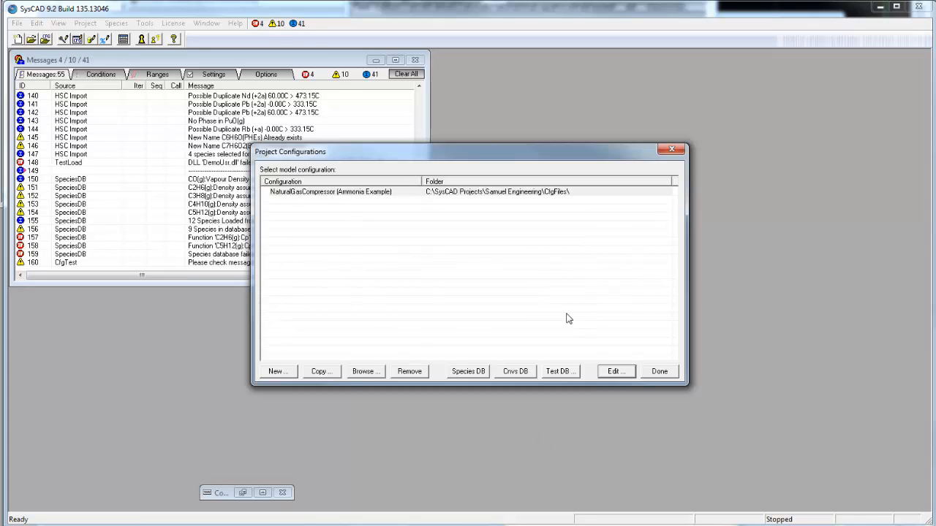
- Close the project configurations and examine the species database error messages about the ethane and pentane Cp functions
drag(445, 159, 605, 161)
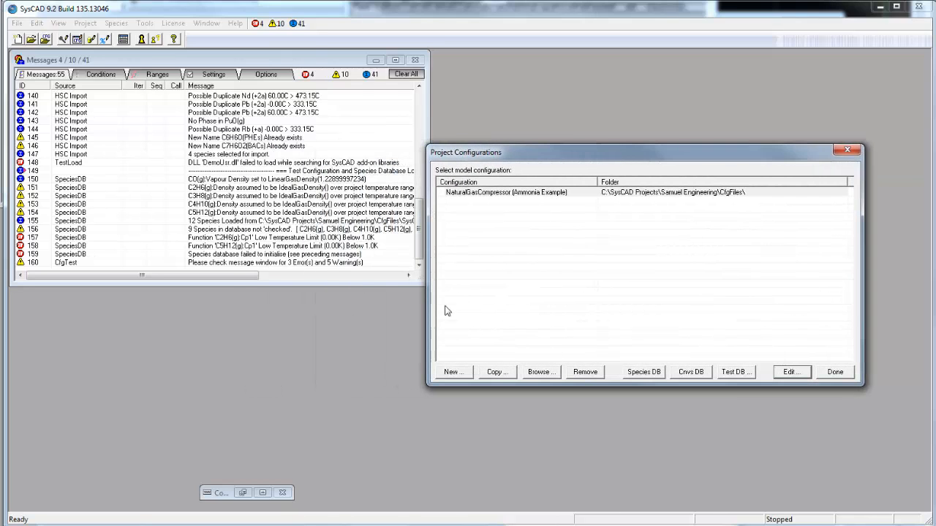
click(835, 372)
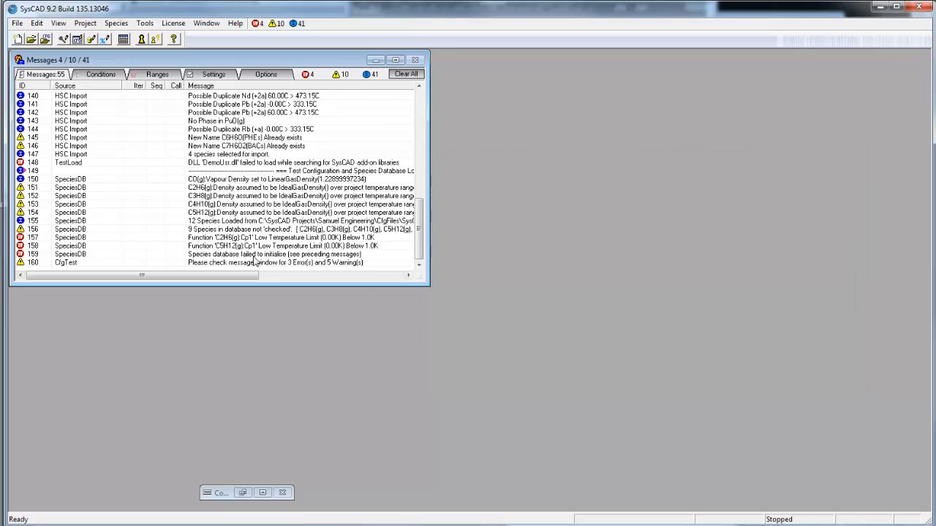
click(85, 238)
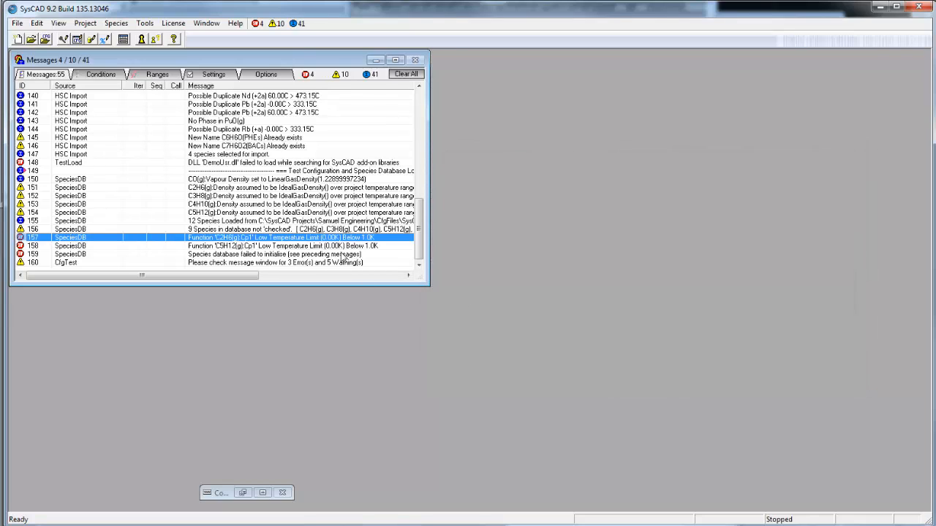
click(314, 246)
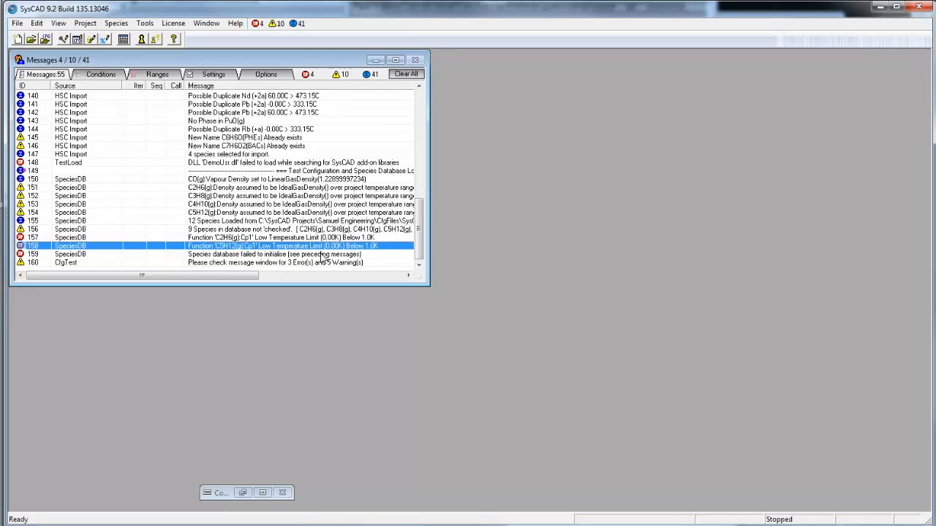
click(236, 238)
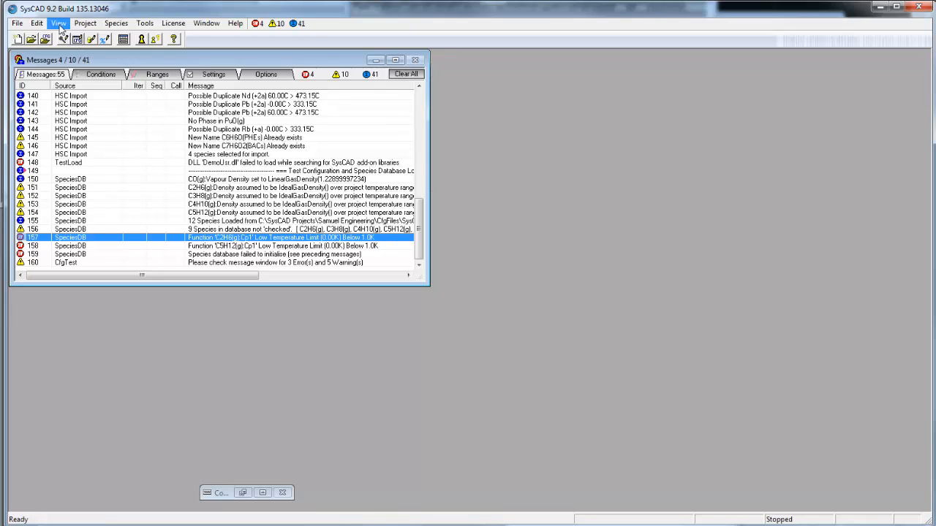
- Reopen the NaturalGasCompressor species database and filter it to species starting with C2
click(36, 23)
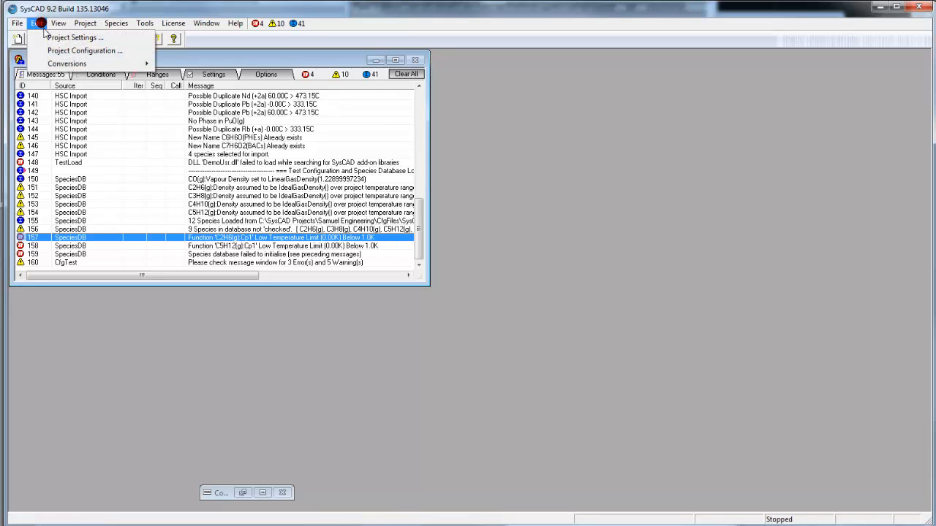
click(62, 51)
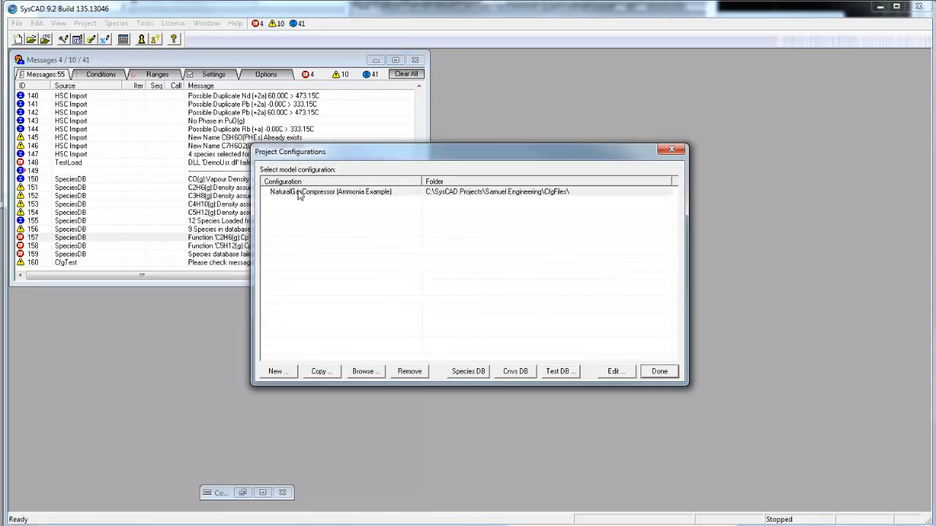
click(299, 192)
click(474, 372)
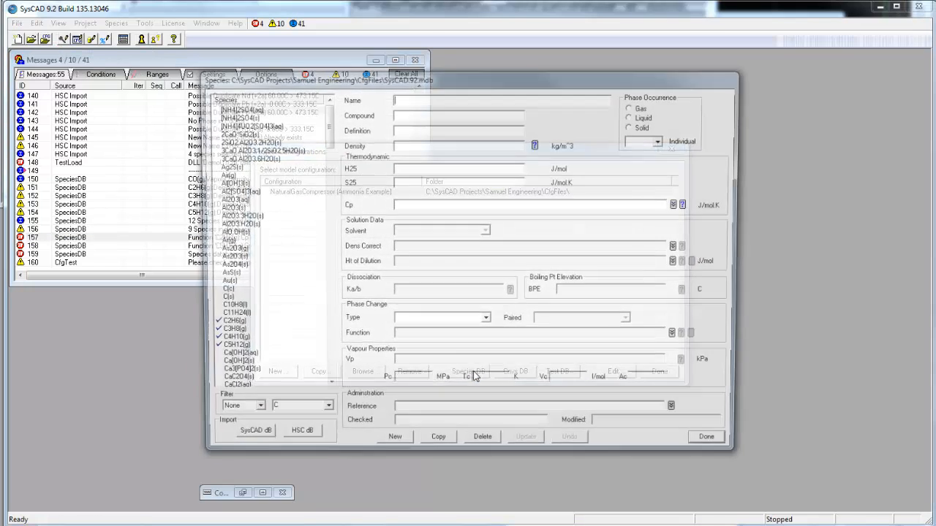
drag(389, 73, 482, 74)
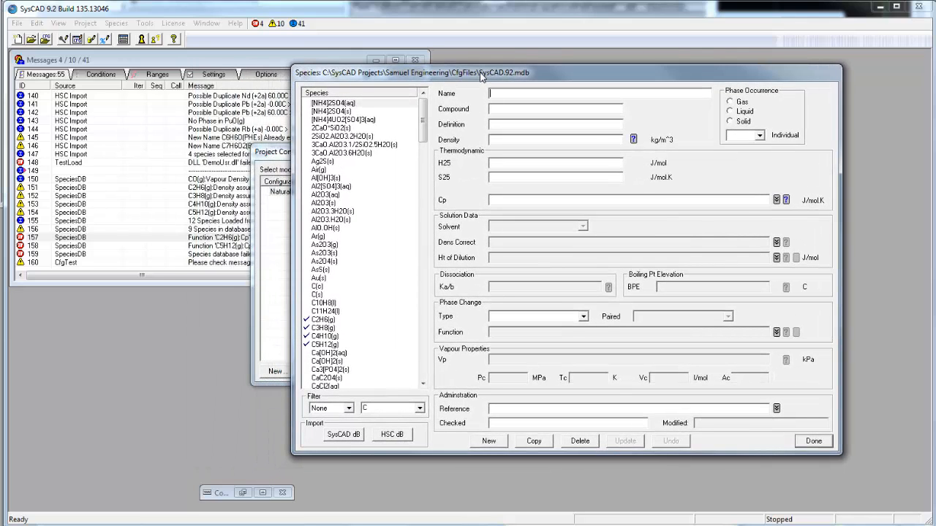
click(349, 408)
click(329, 426)
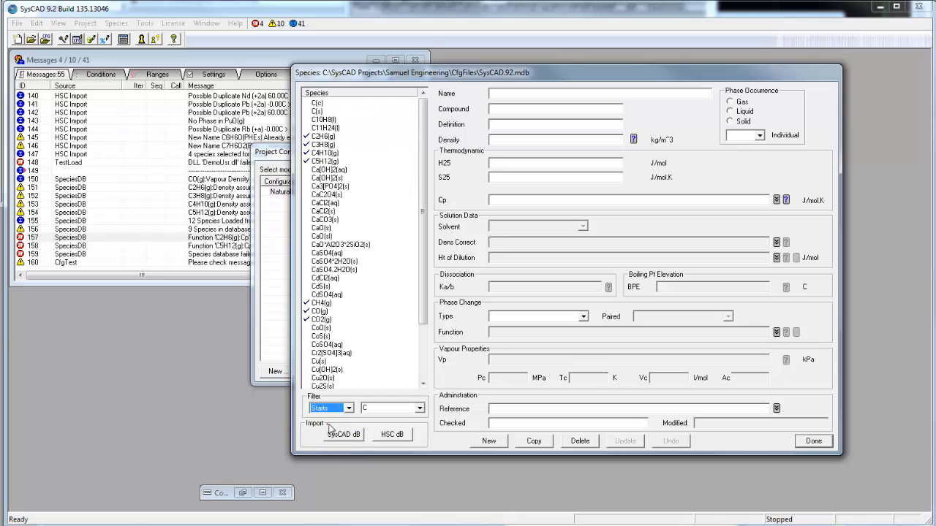
double_click(367, 407)
text(2)
- Set the lower temperature limit of ethane's first Cp equation to 1.00 K and update the record
click(321, 103)
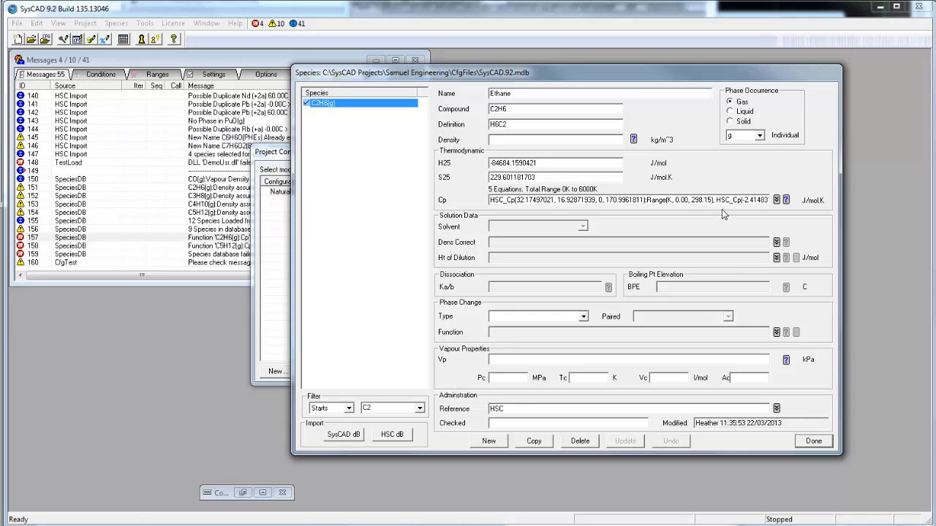
click(776, 200)
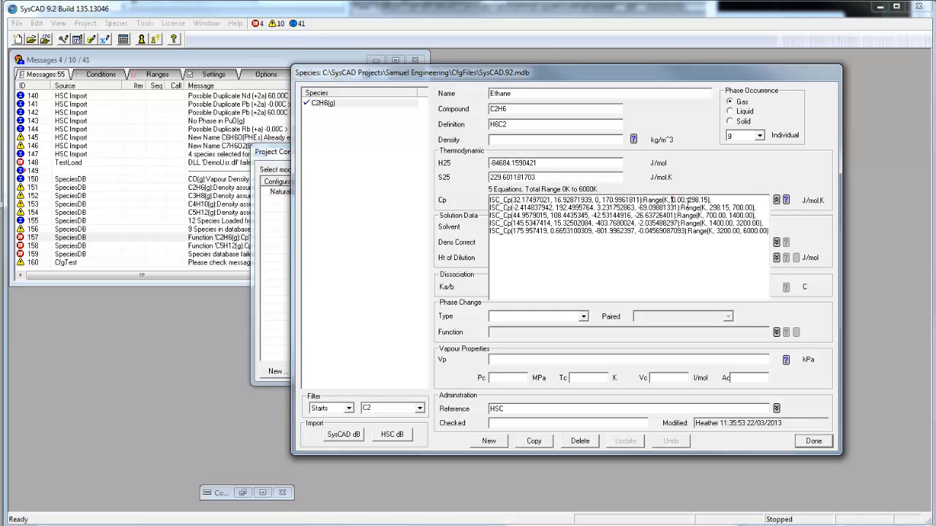
key(Delete)
text(1)
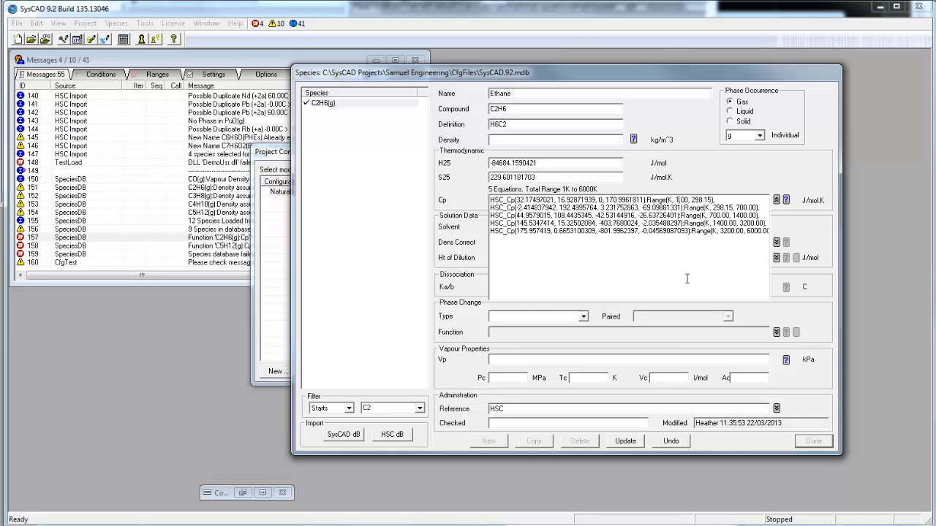
click(622, 442)
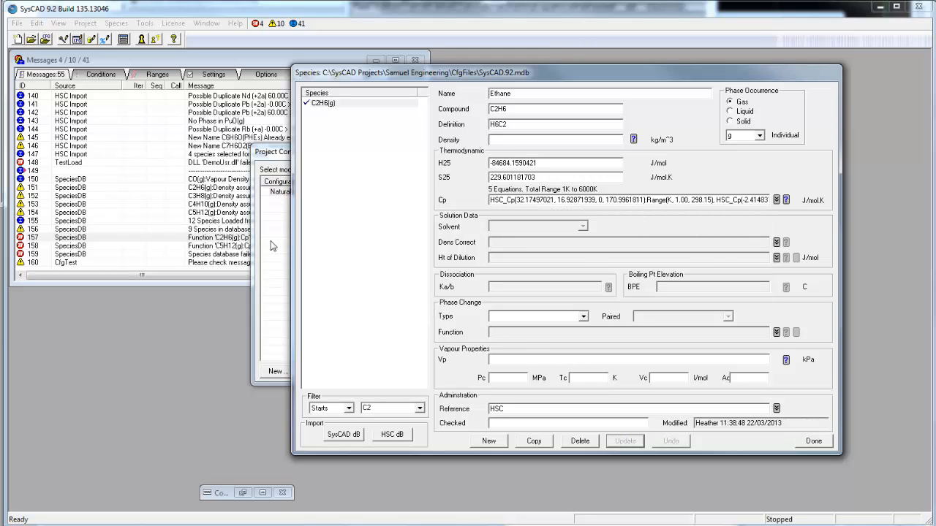
- Filter by C5, set the lower temperature limit of pentane's first Cp equation to 1.00 K, update the record, and close the database and configurations
double_click(385, 410)
text(C5)
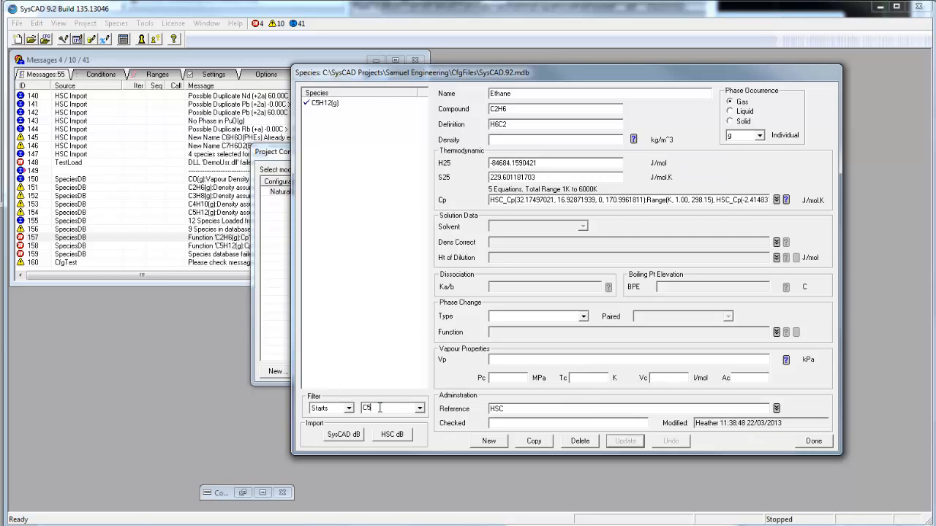
click(333, 103)
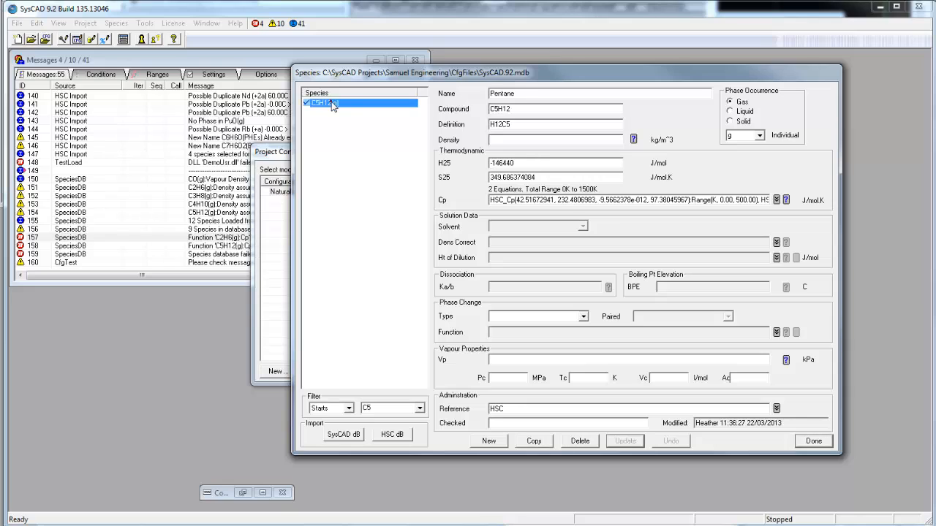
click(722, 200)
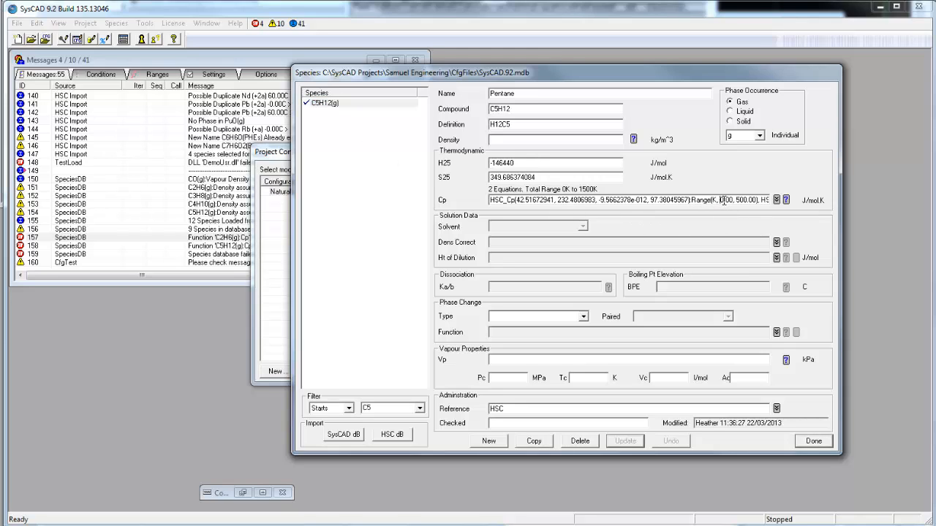
key(Delete)
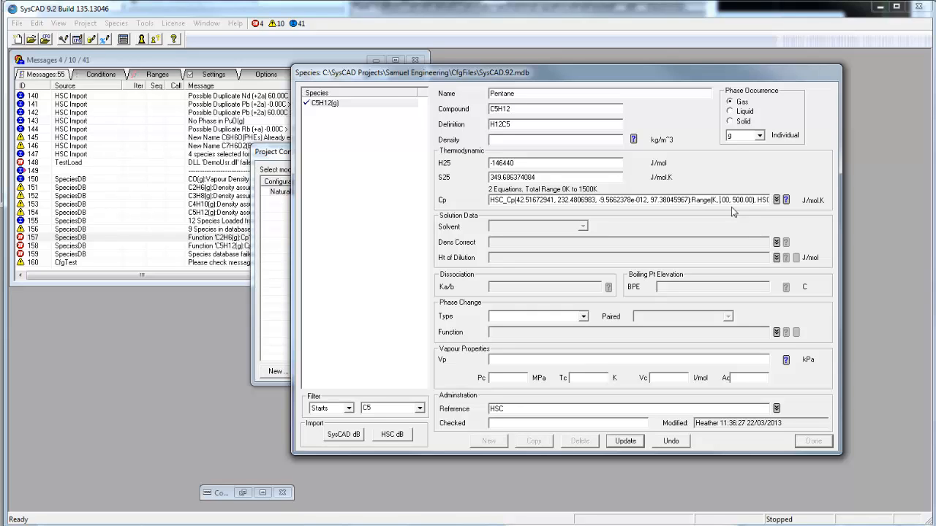
text(1.)
click(626, 442)
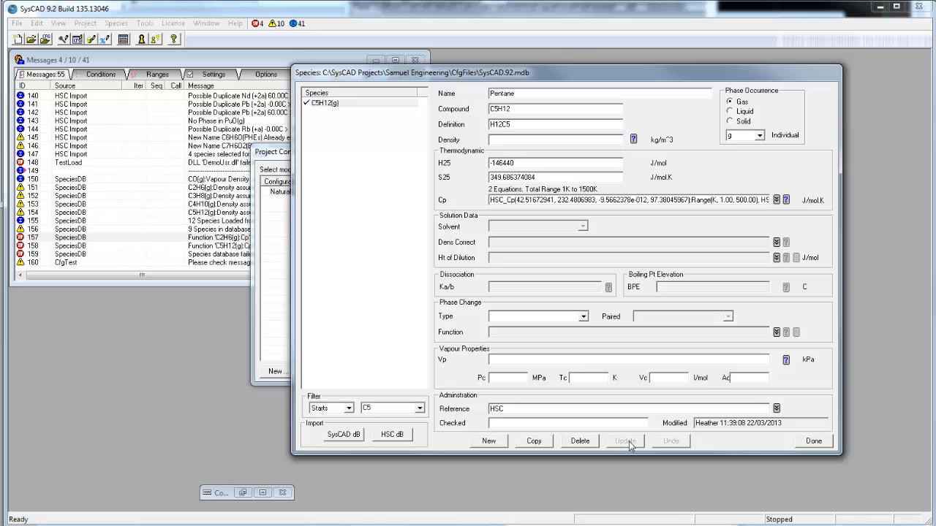
click(814, 441)
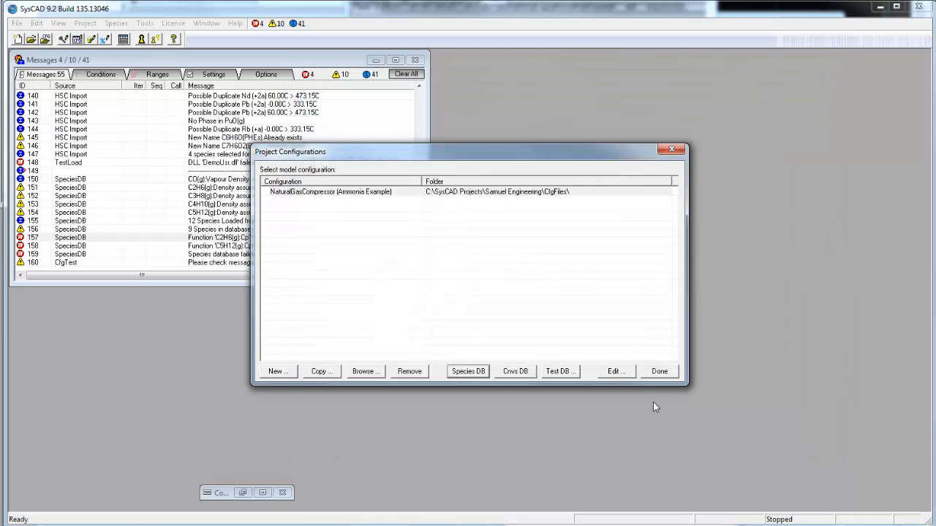
click(659, 373)
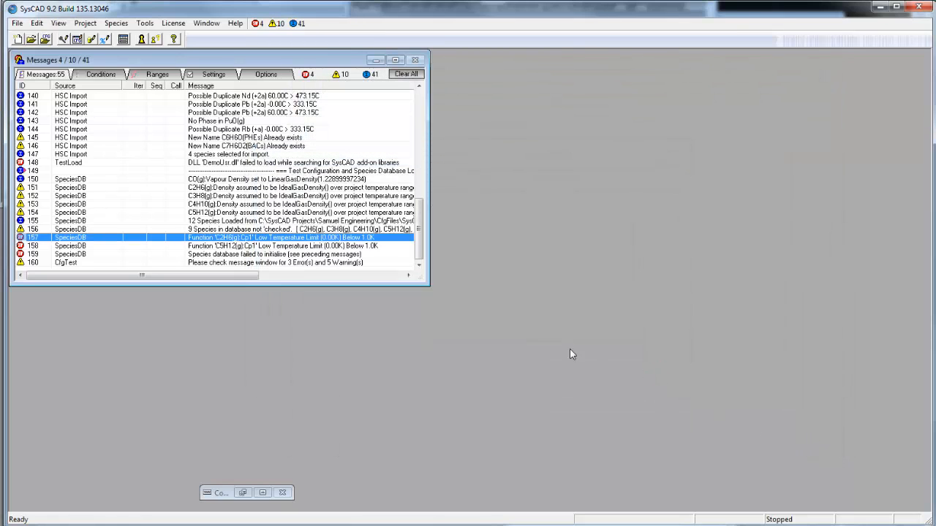
- Create a new project from the NaturalGasCompressor configuration in the Samuel Engineering folder, keeping the default project settings
click(419, 266)
click(18, 39)
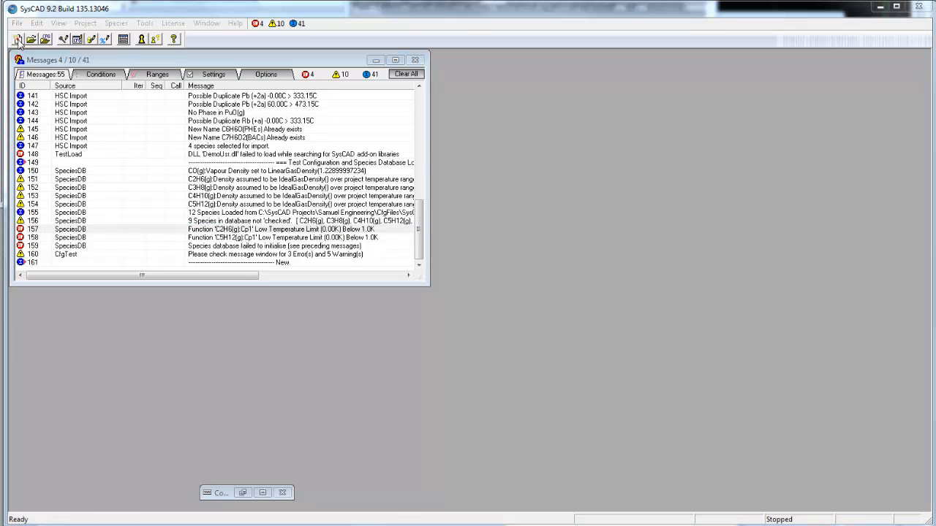
click(304, 198)
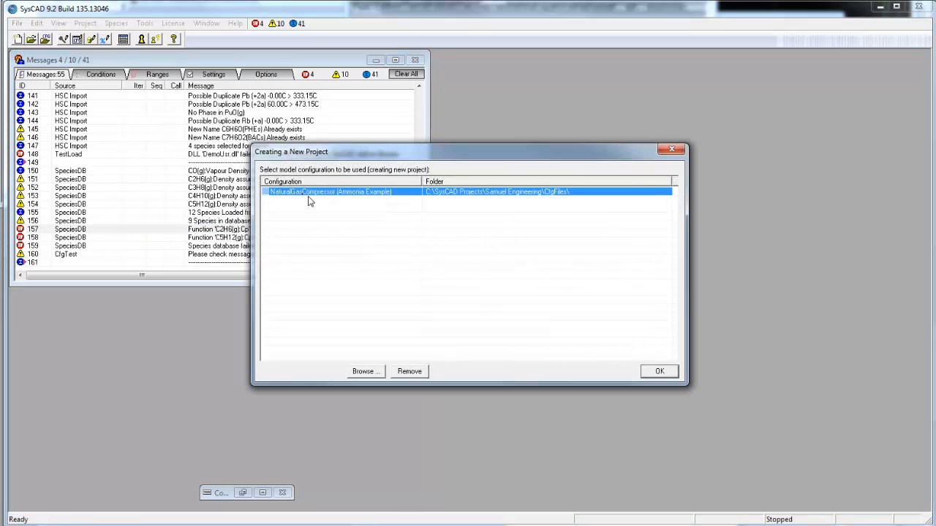
click(659, 372)
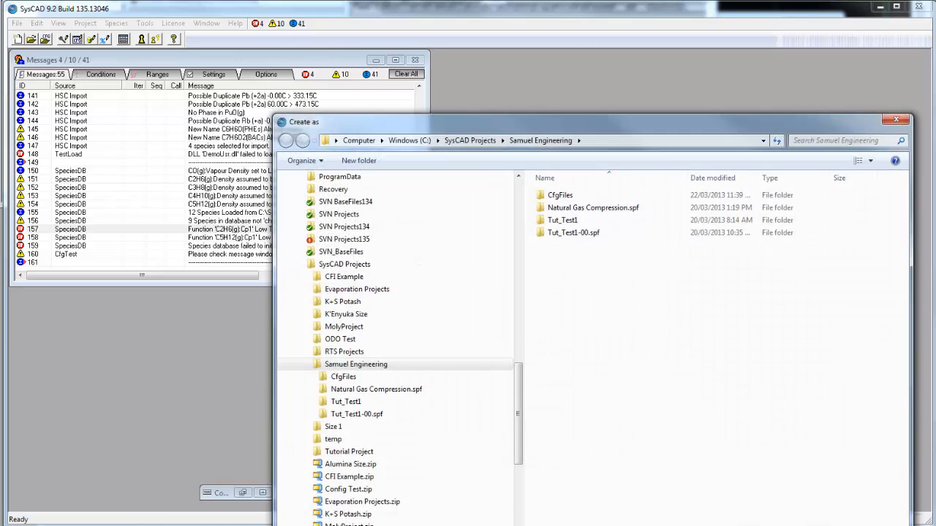
key(Return)
click(473, 377)
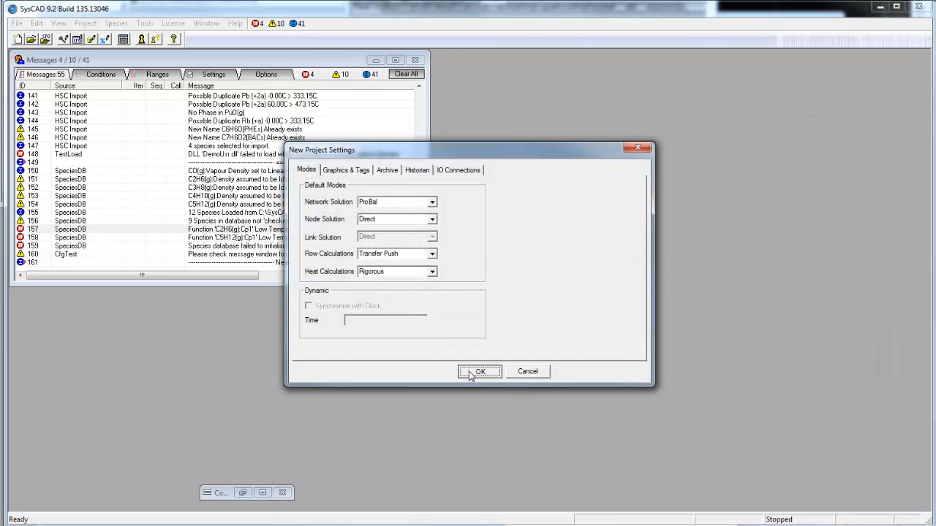